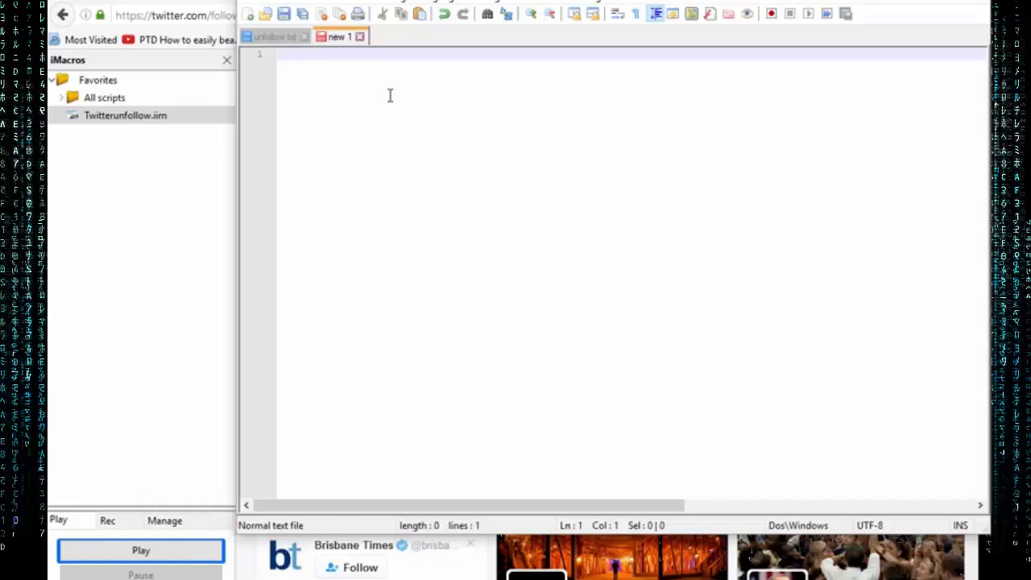
Step: Write 'TAB T=1' as the script's first line
type("I")
type("AB")
type(" T")
type("=-")
key("BackSpace")
type("1")
key("Return")
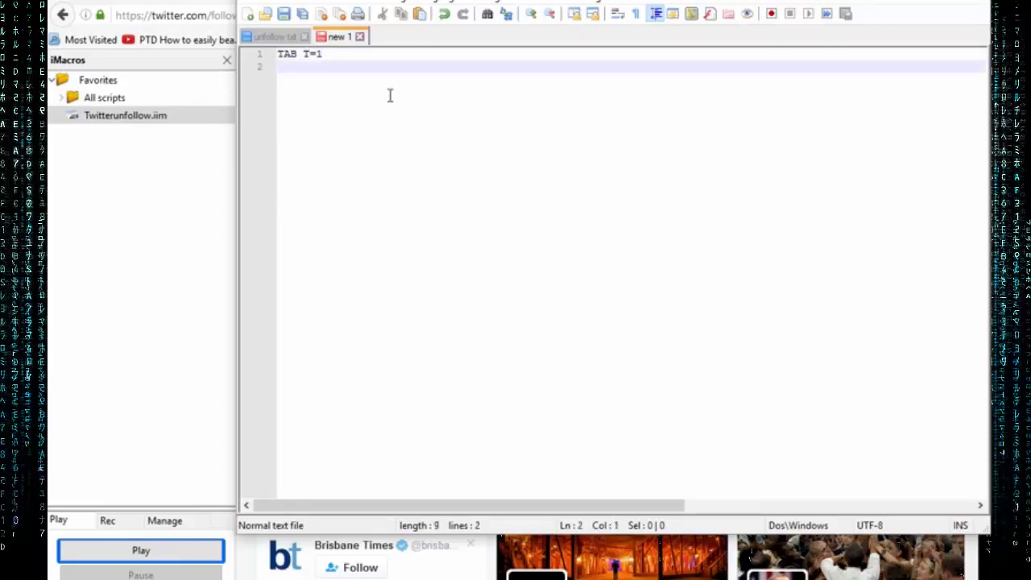
type("WAIT")
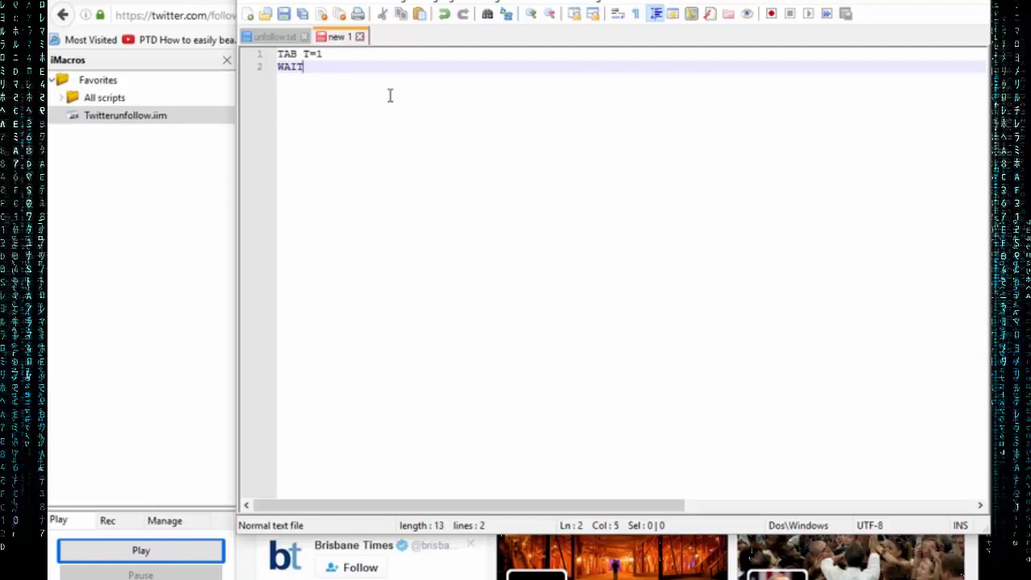
key("BackSpace")
key("BackSpace")
key("BackSpace")
key("BackSpace")
type("URL ")
type("GOTO")
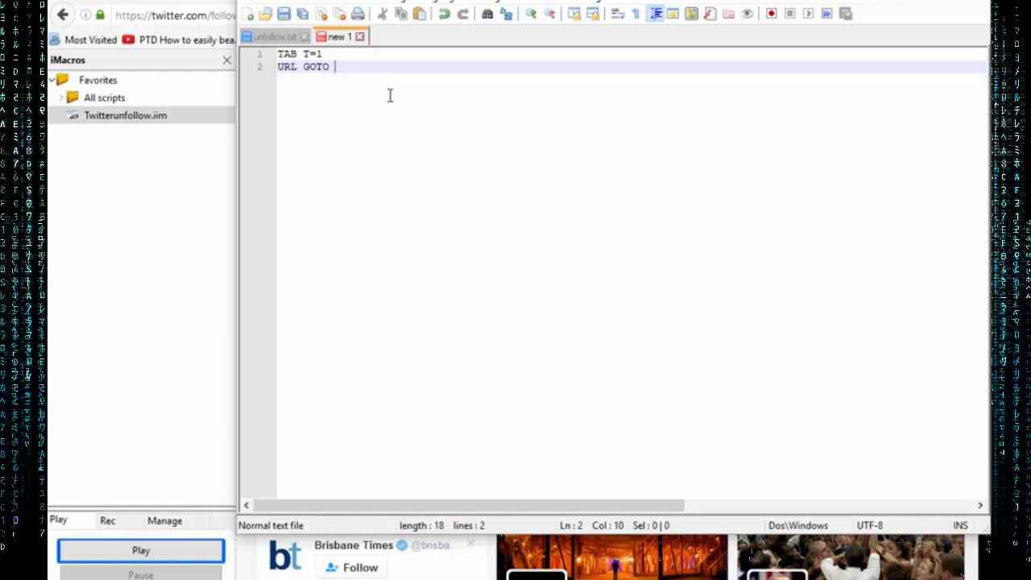
key("BackSpace")
type("=h")
type("ttps")
type(":")
type("//twi")
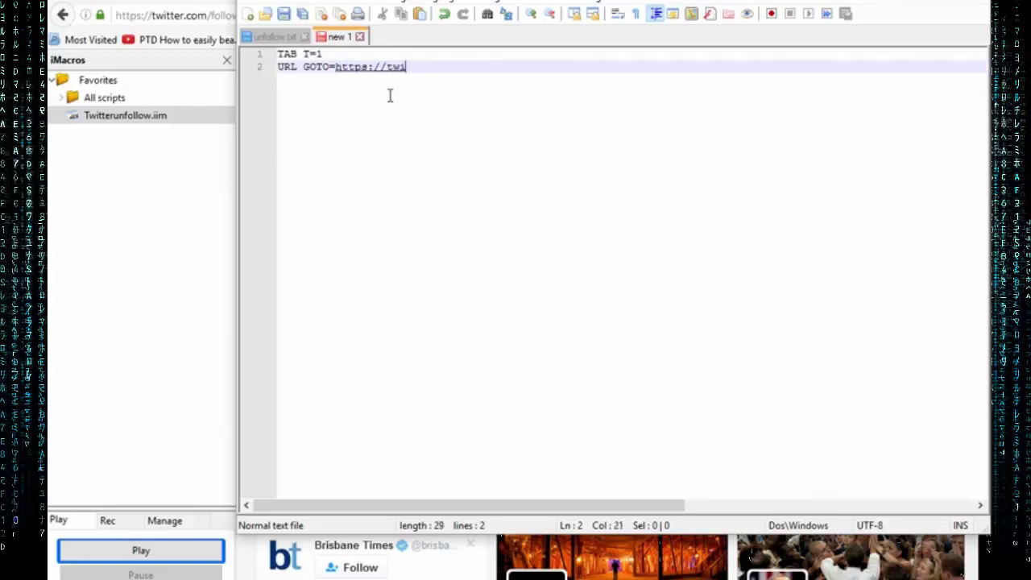
type("tter")
type(".com/")
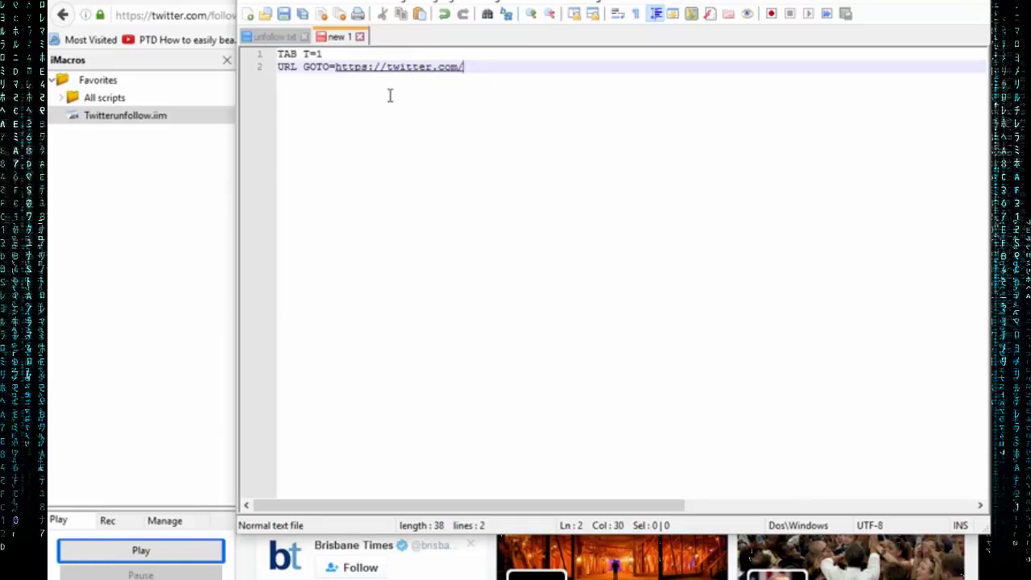
type("yo")
type("utubevid")
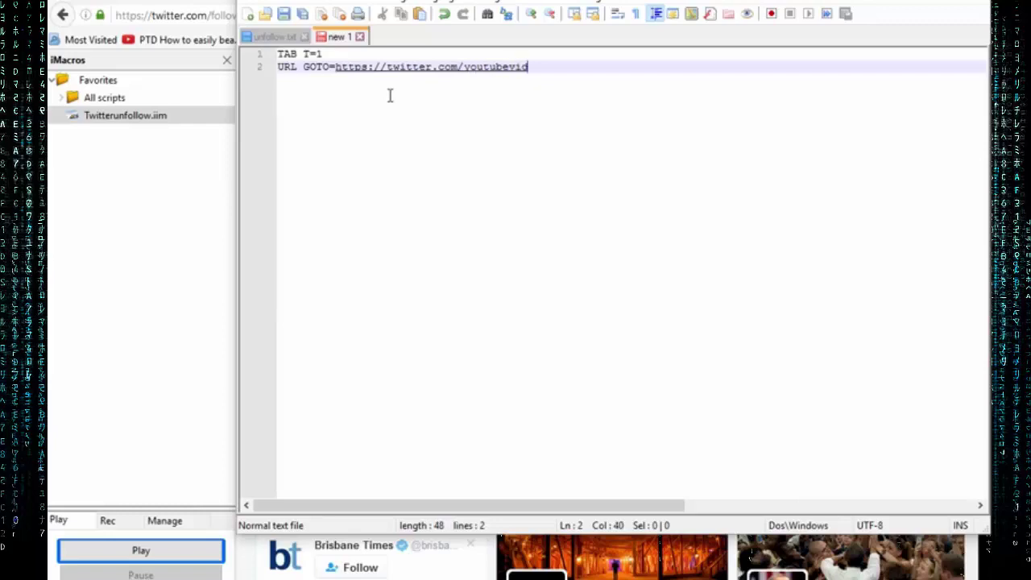
type("s2")
key("Left")
key("Delete")
type("/")
type("follow")
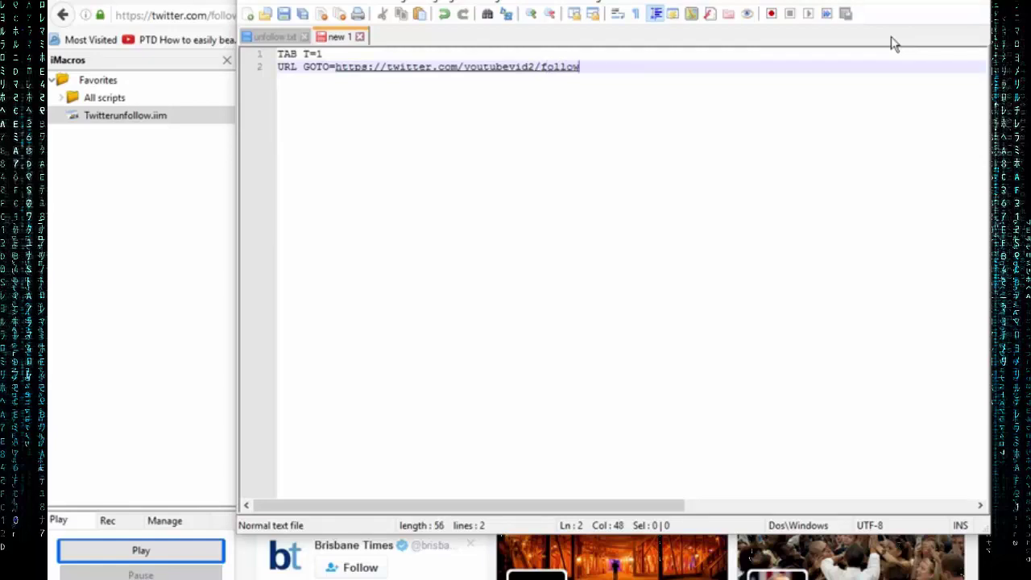
type("ing")
key("Return")
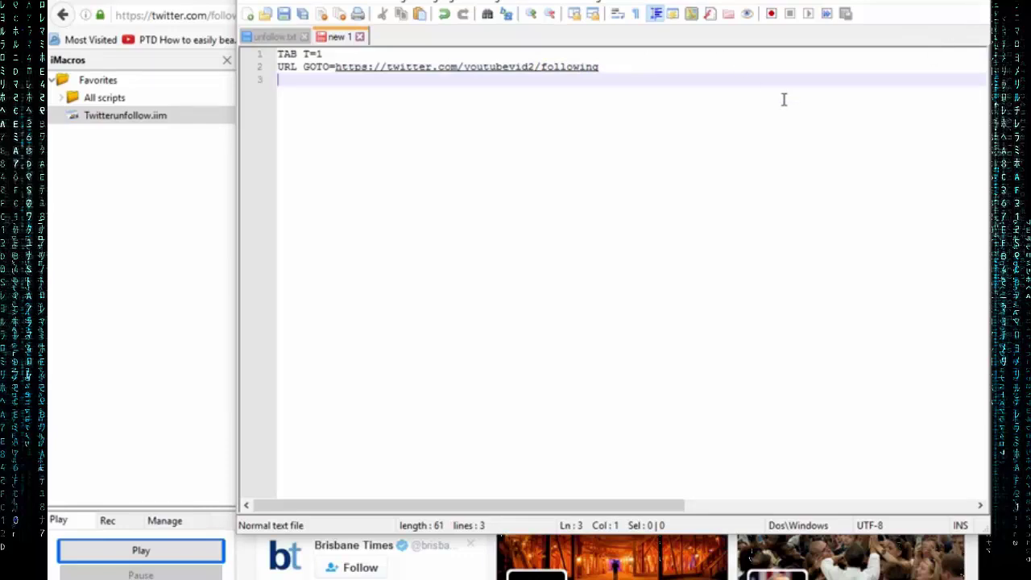
Step: Add 'WAIT SECONDS=1.8', then type 'TAG POS=4 TYPE=BUTTON ATTR=TXT:Follow' on the next line
type("WAIT SEC")
type("ONDS")
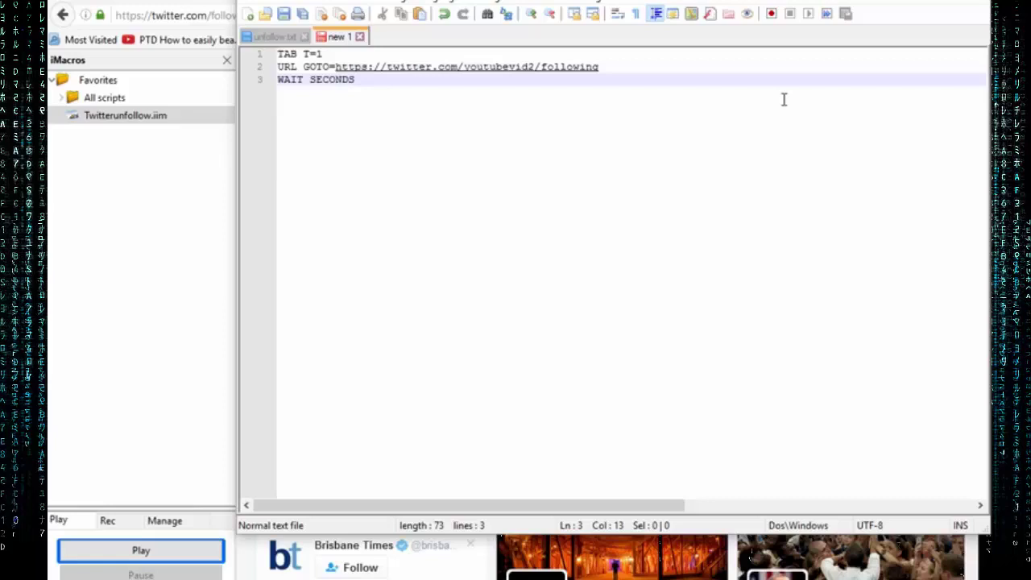
type("=1.")
type("8")
key("Return")
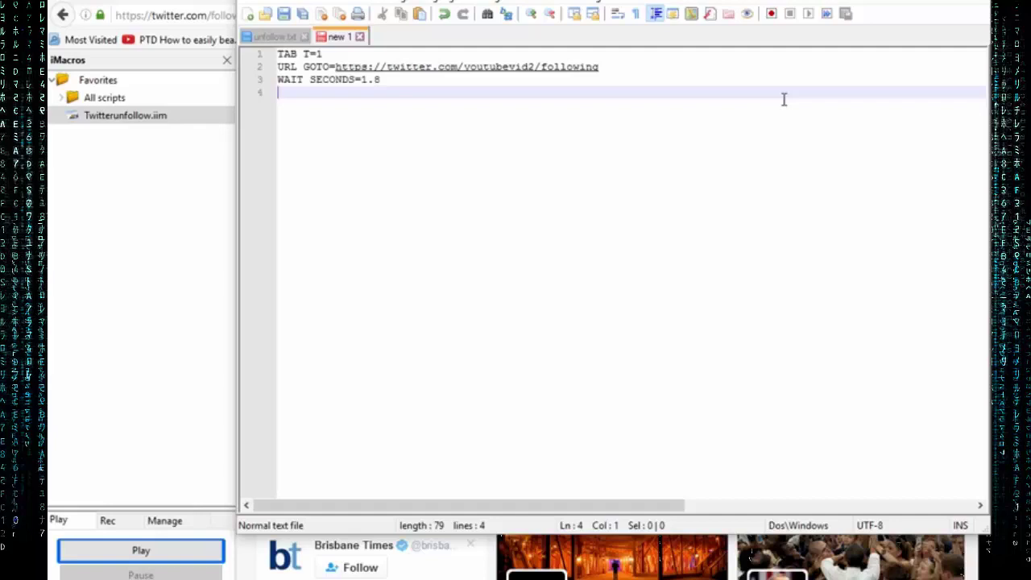
type("TAG")
type(" POS")
type("=")
type("4")
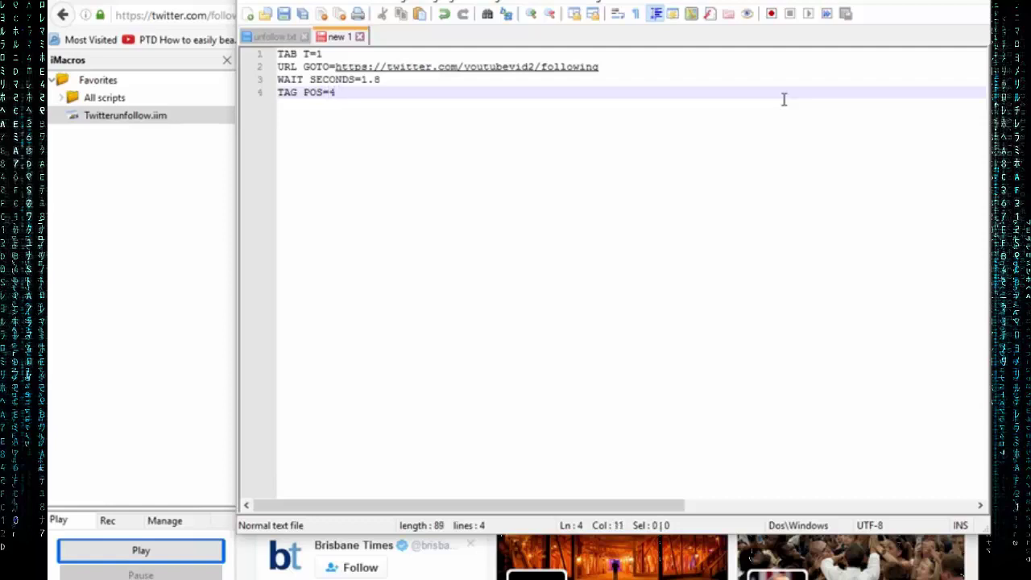
type(" TYPE")
type("=")
type("BUTTON ")
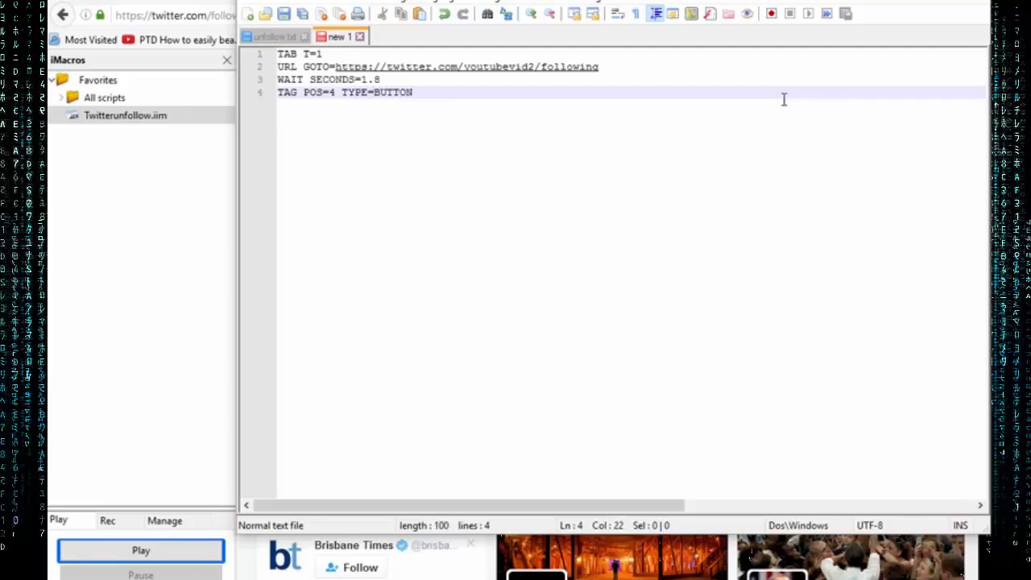
type("ATTR")
type("=")
type("TXT")
type(":")
type("Follow")
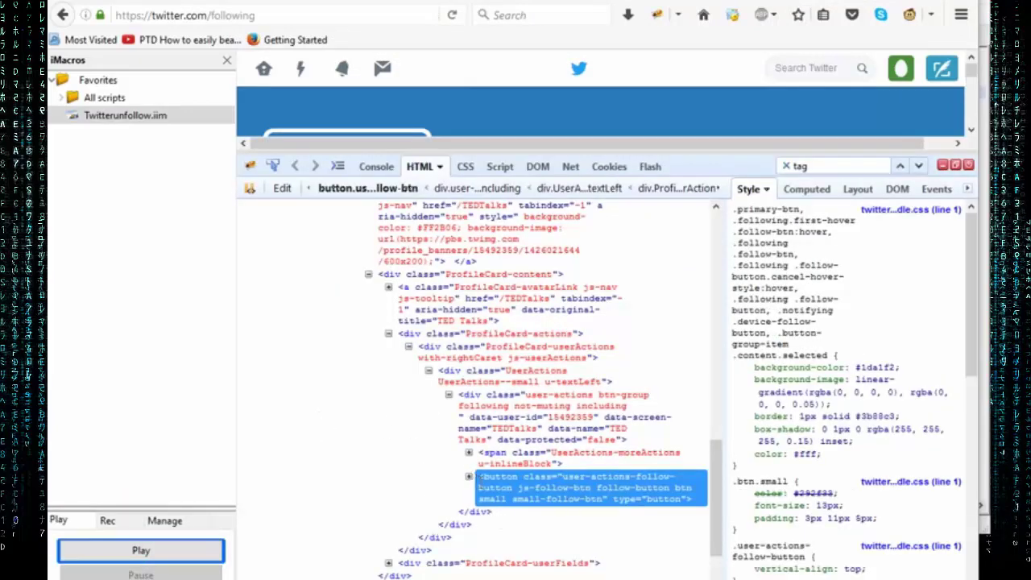
Step: Inspect the follow button's child spans in Firebug to find its Following and Unfollow labels
left_click(469, 476)
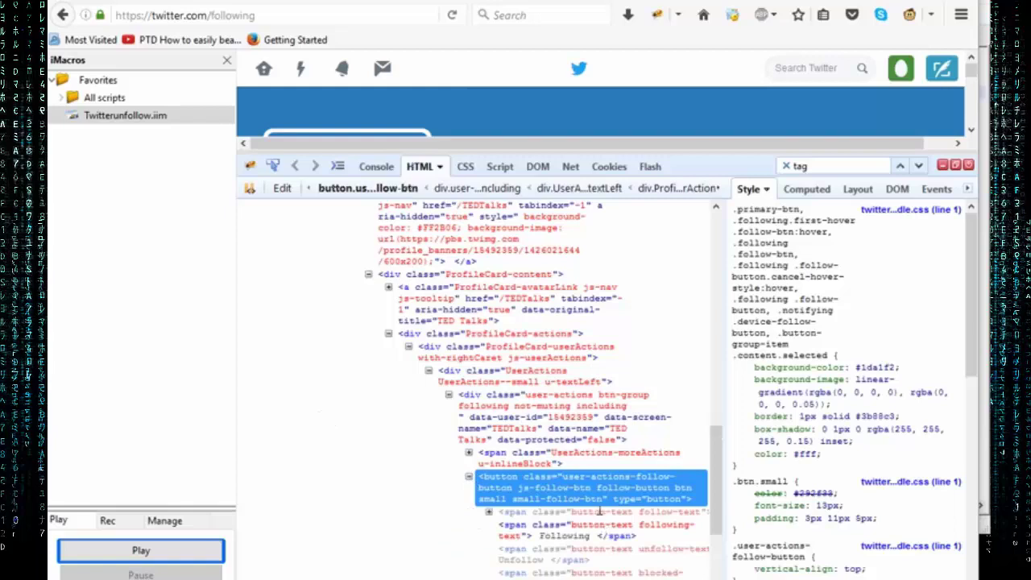
left_click_drag(645, 512, 668, 572)
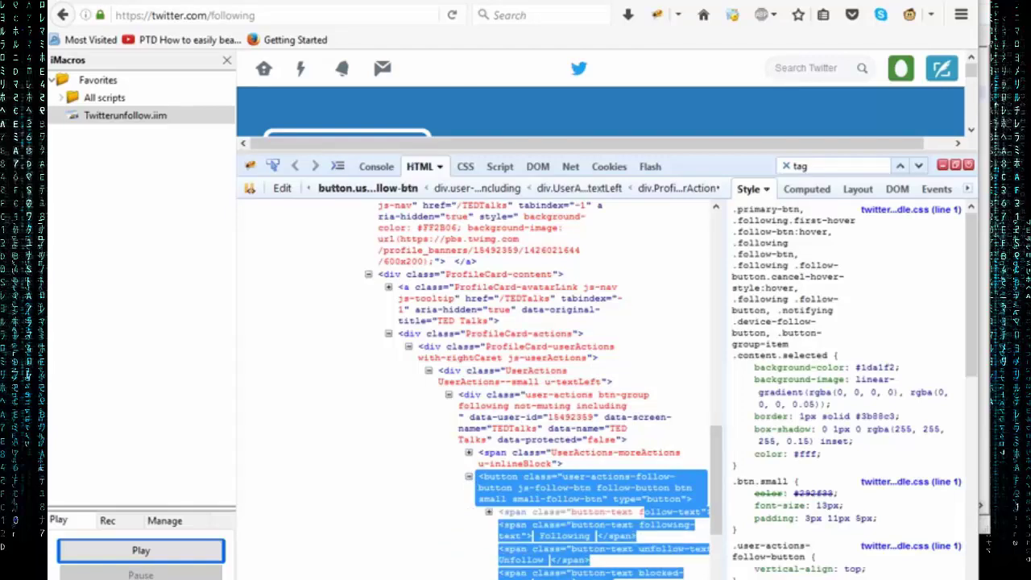
key("alt+Tab")
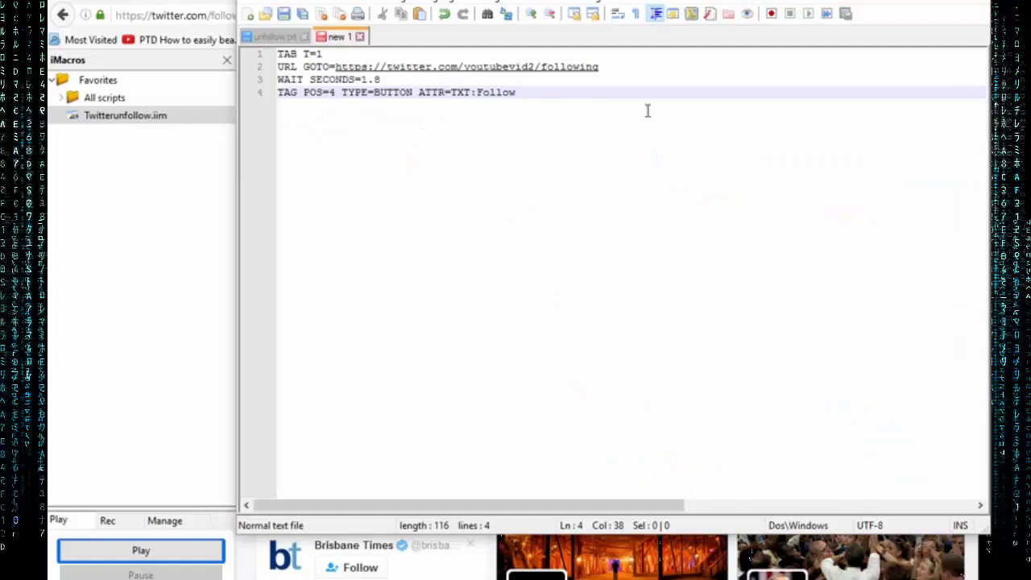
Step: Extend line 4 to end with 'Follow<SP>FOLLOWING<SP>UNFOLLOW<SP>BLOCKED<SP>PEN*' and start a new line
type("<SP")
type(">")
type("FOLLOW")
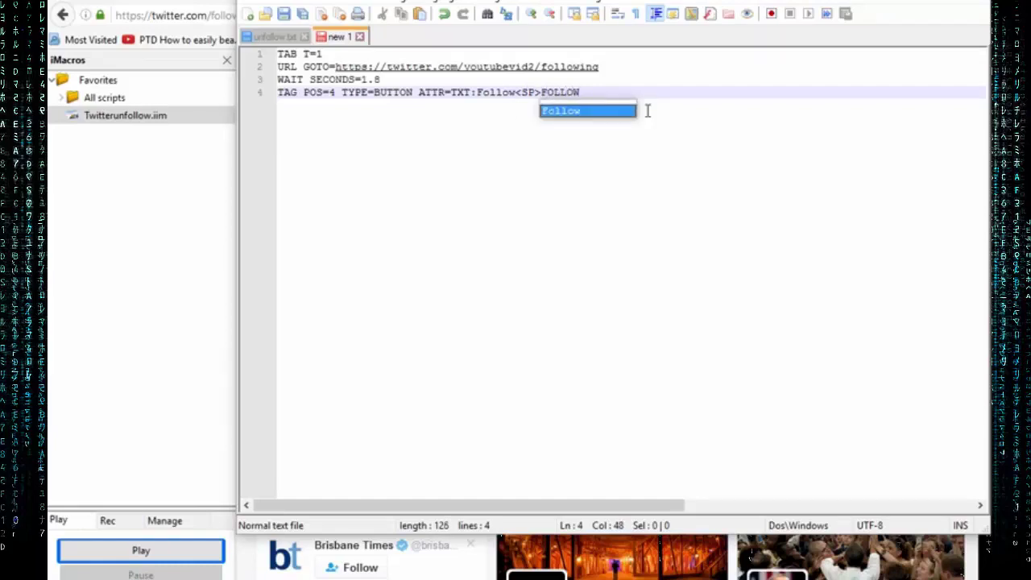
type("ING<SP")
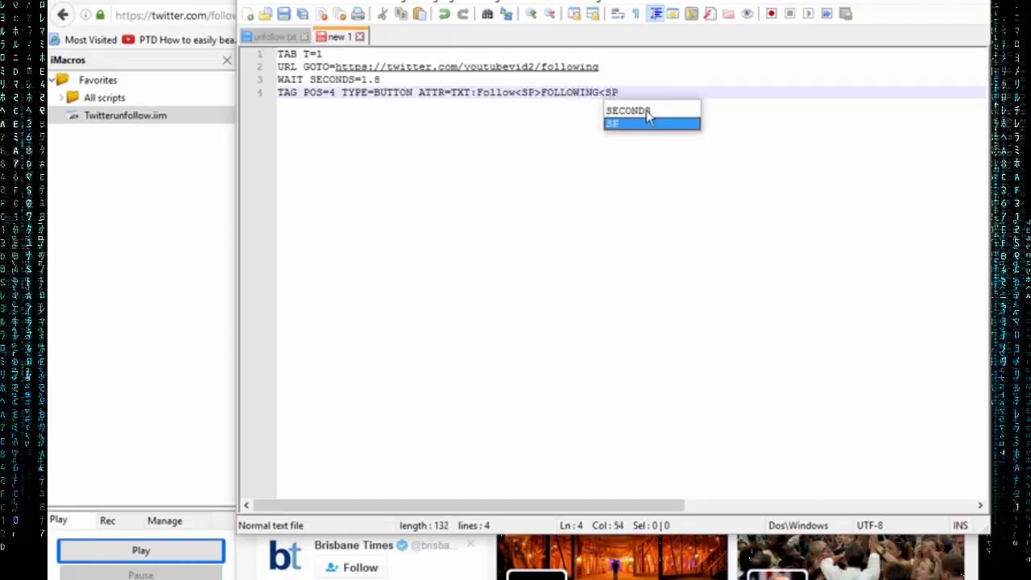
type(">")
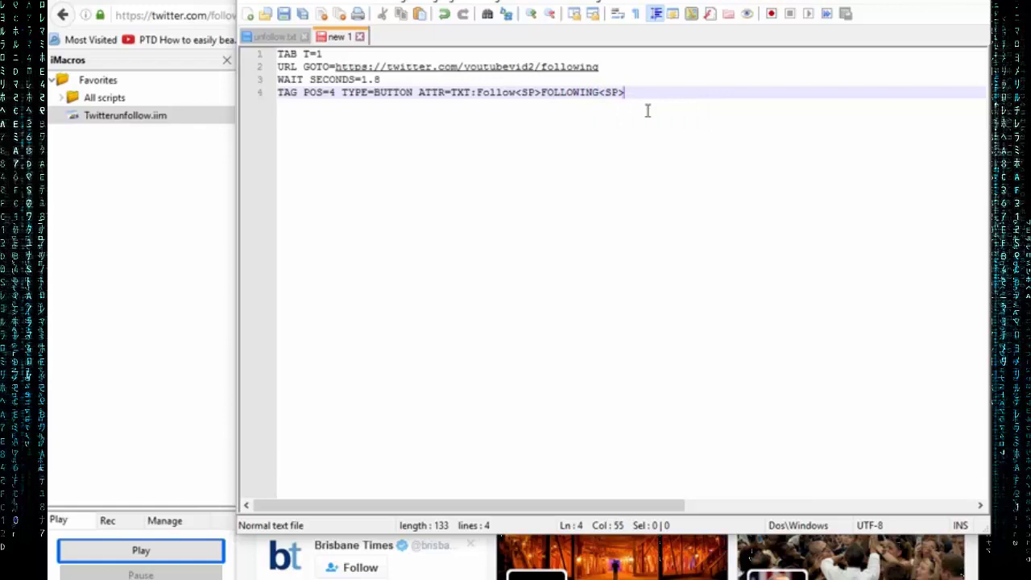
type("UNFOL")
type("LOW")
type("<SP")
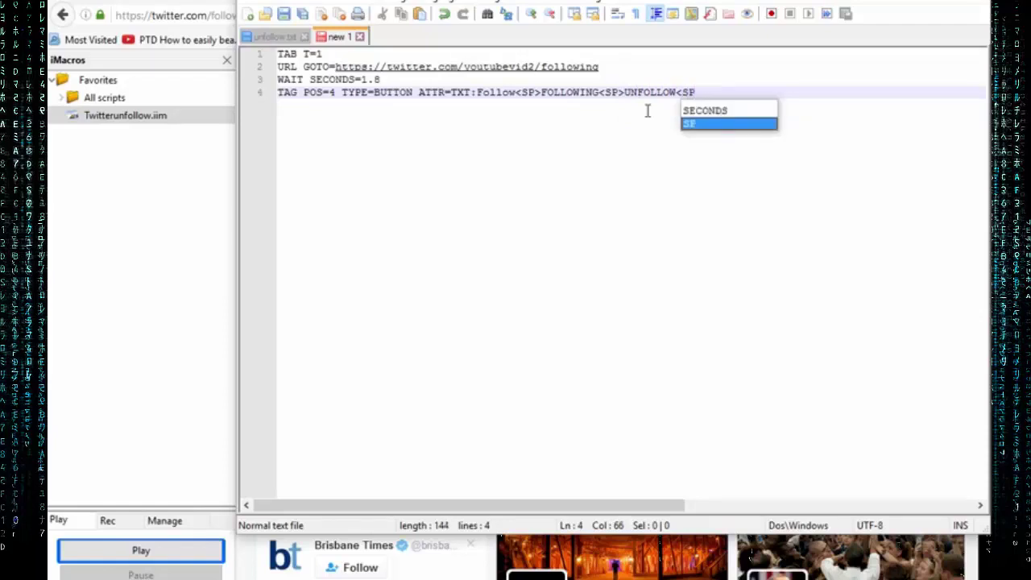
type(">")
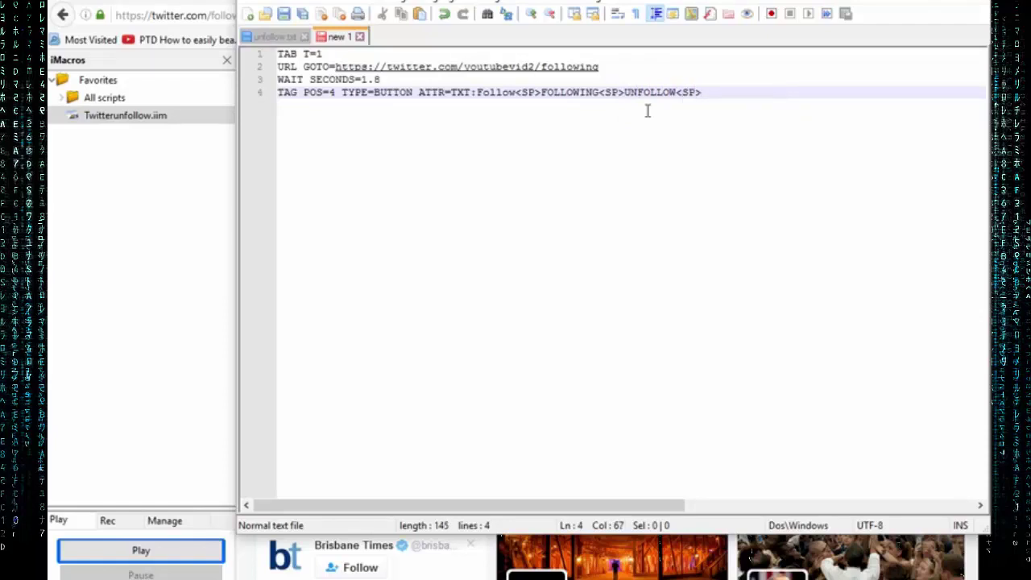
type("B")
key("BackSpace")
type("BL")
type("OCKED<")
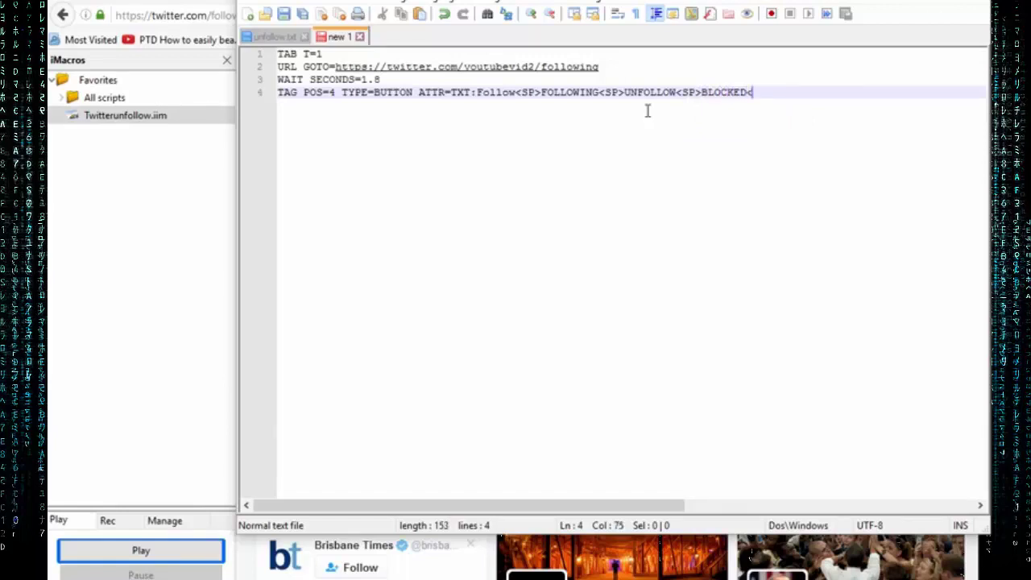
type("SP>")
type("<")
type("SP")
key("BackSpace")
key("BackSpace")
key("BackSpace")
type("PEN")
type("*")
key("Return")
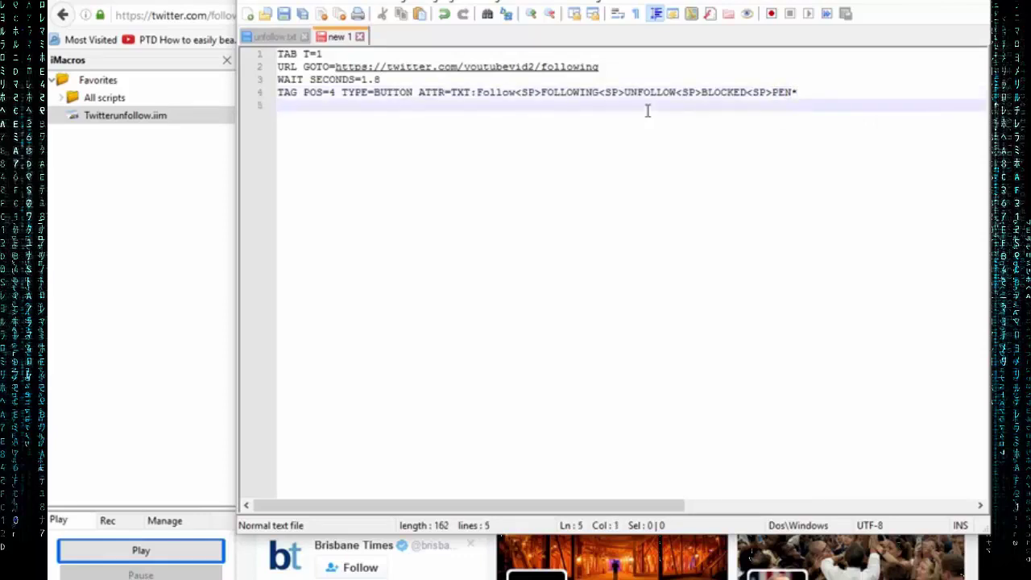
Step: Add 'WAIT SECONDS=0.6', then duplicate the button-press/wait pair into four copies
type("WA")
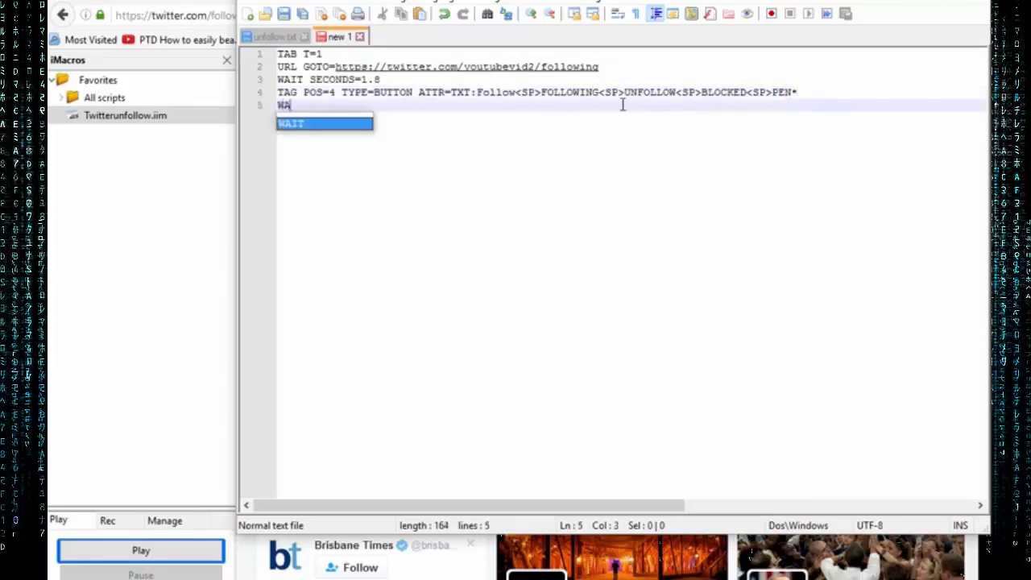
type("IT SECON")
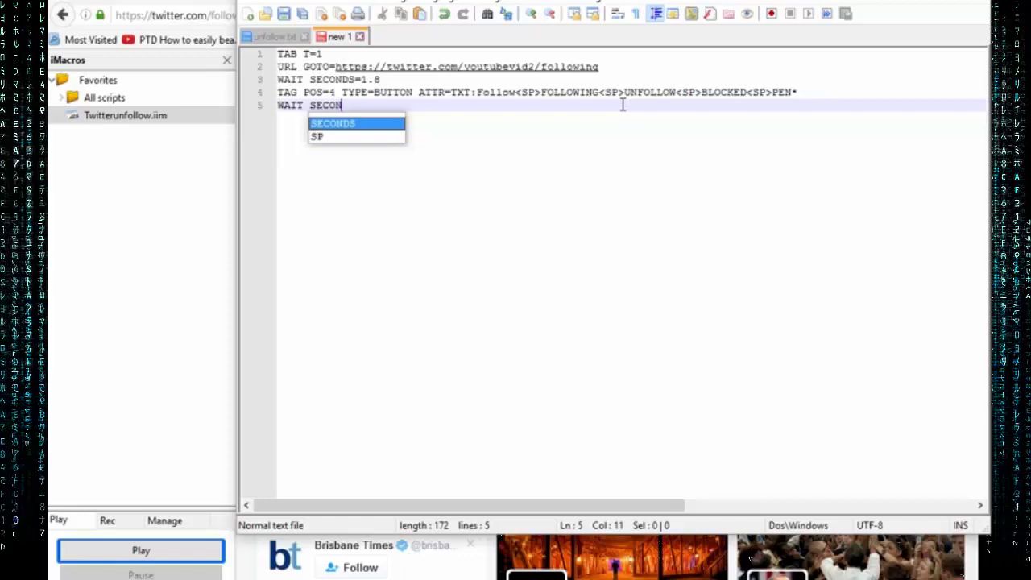
type("DS")
type("=0")
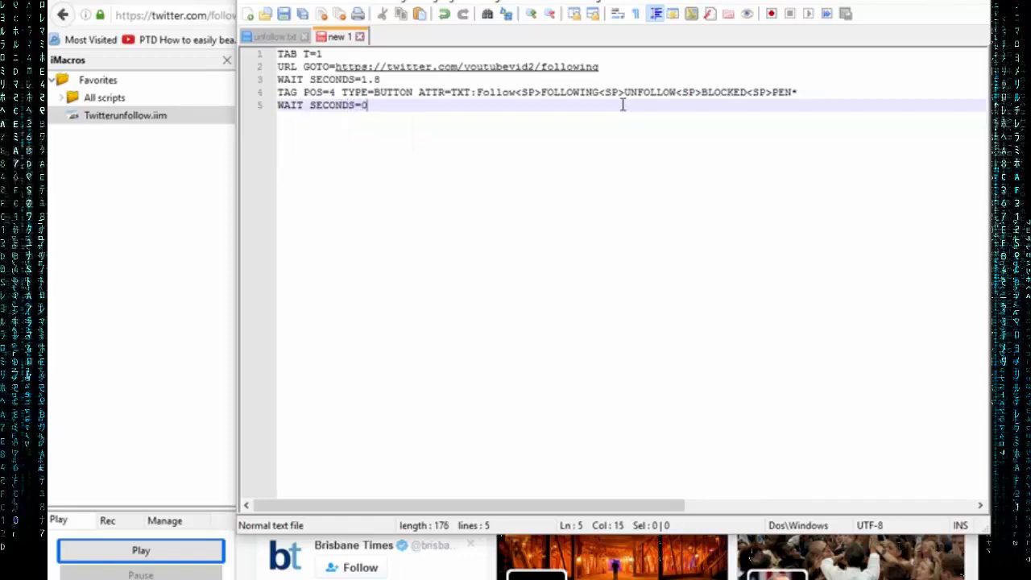
type(".6")
left_click_drag(380, 105, 262, 92)
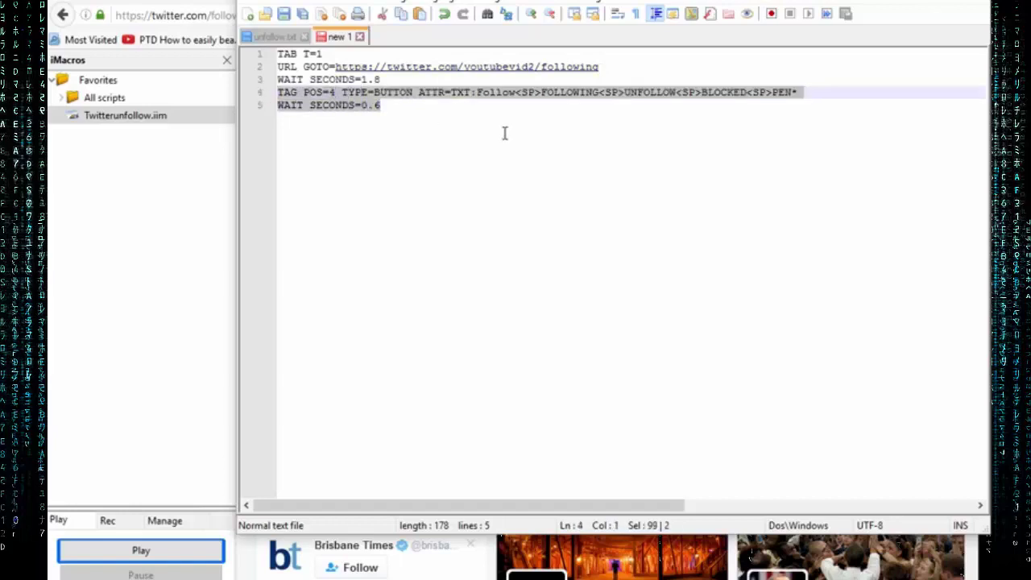
key("ctrl+c")
left_click(400, 112)
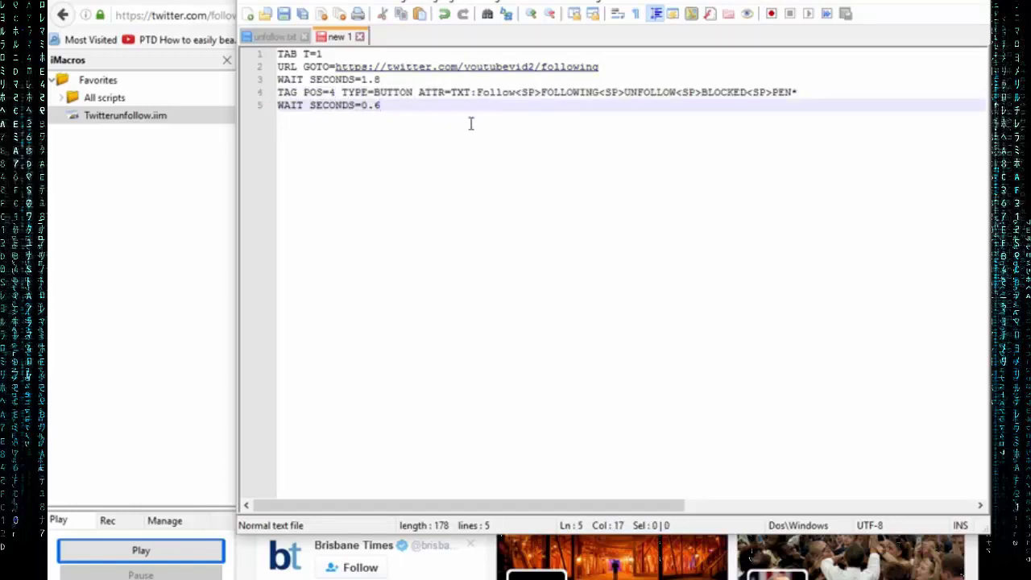
key("Return")
key("ctrl+v")
key("Return")
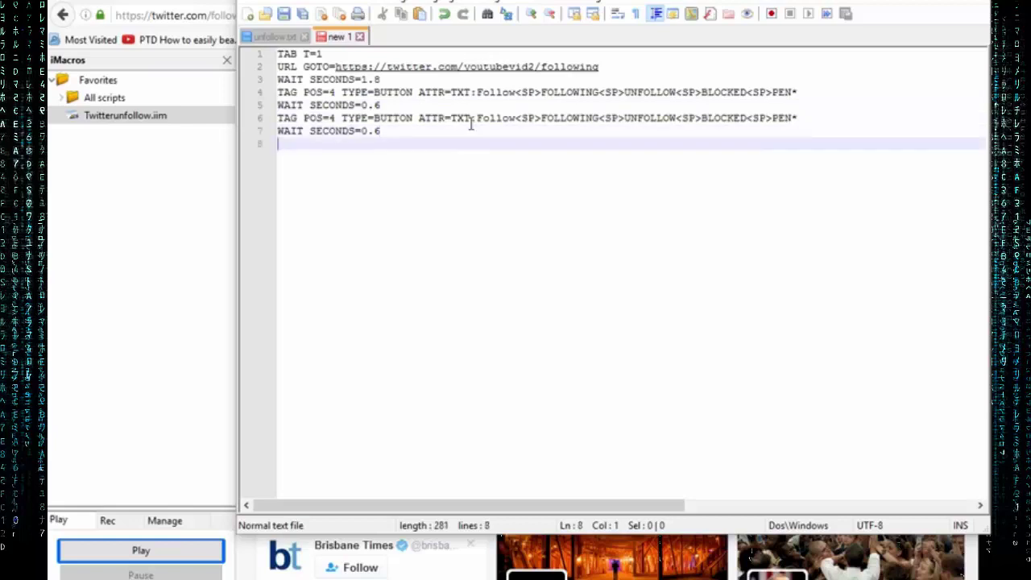
key("ctrl+v")
key("Return")
key("ctrl+v")
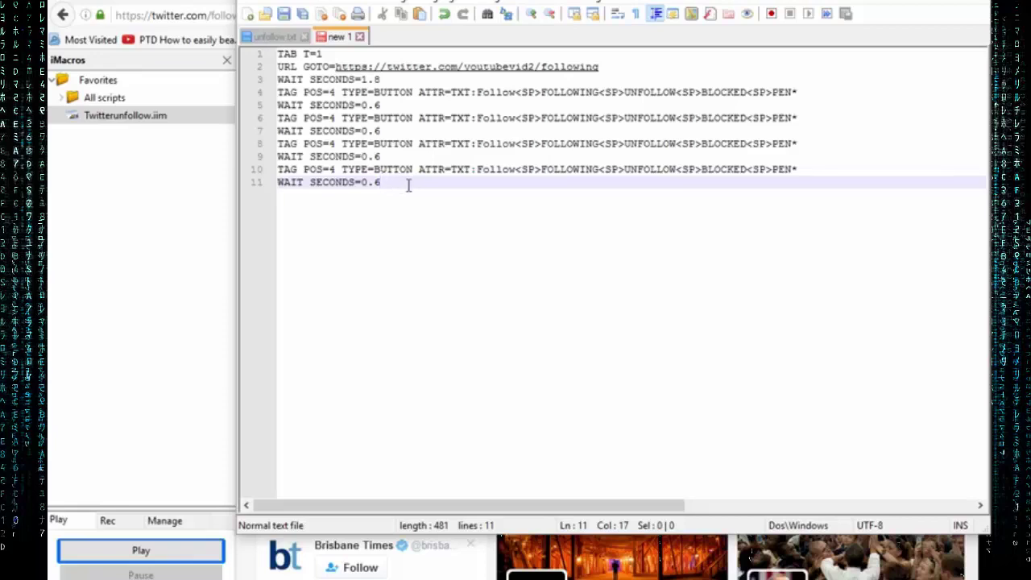
Step: Add a REFRESH line followed by 'WAIT SECONDS=2'
key("Return")
type("REFRE")
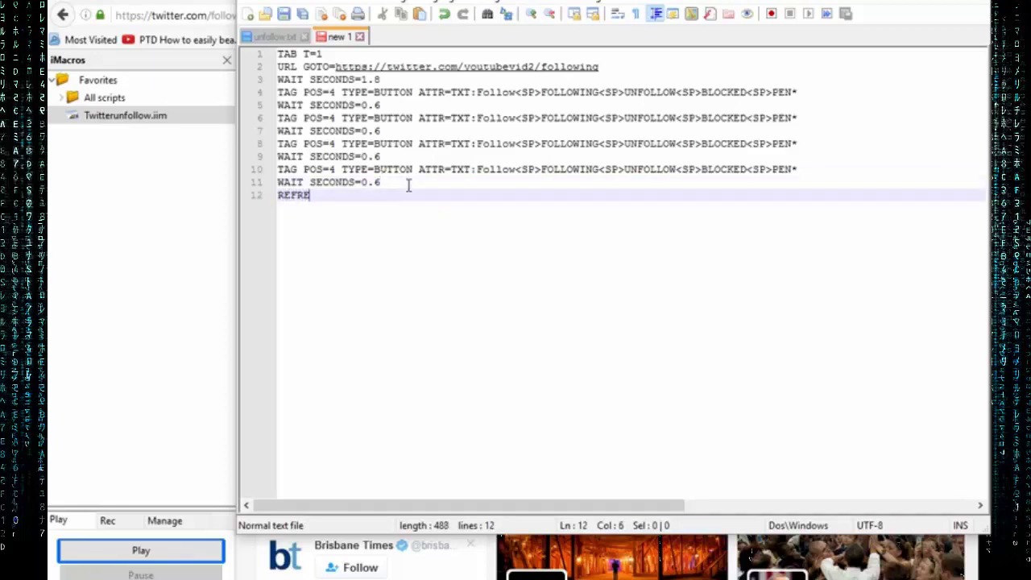
type("SH")
key("Return")
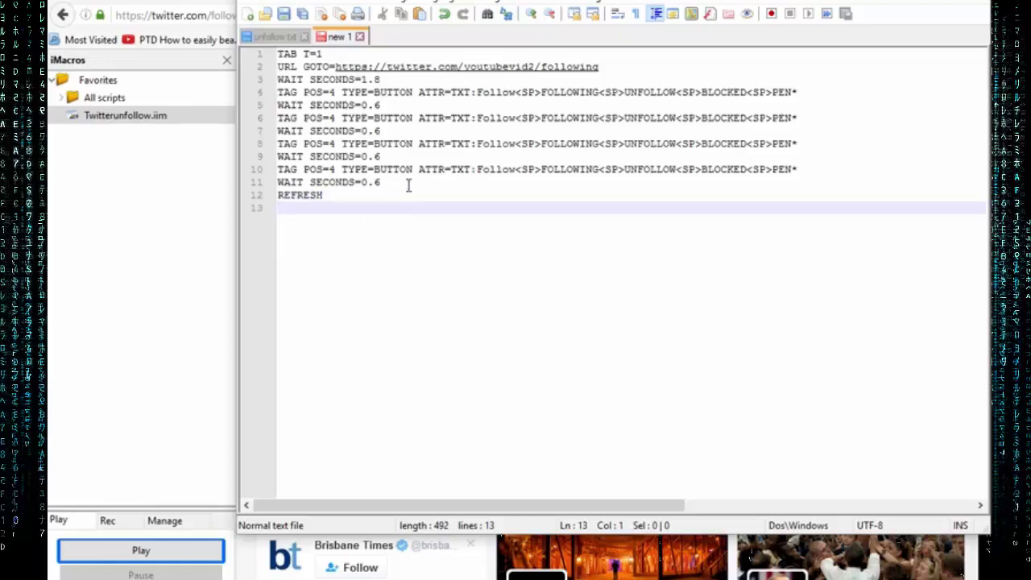
type("WAI")
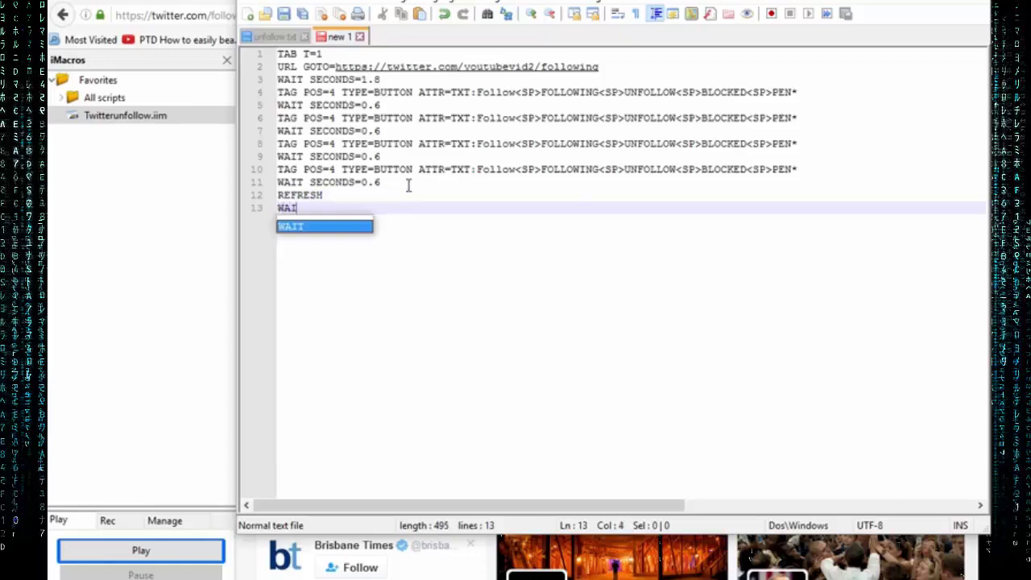
type("T S")
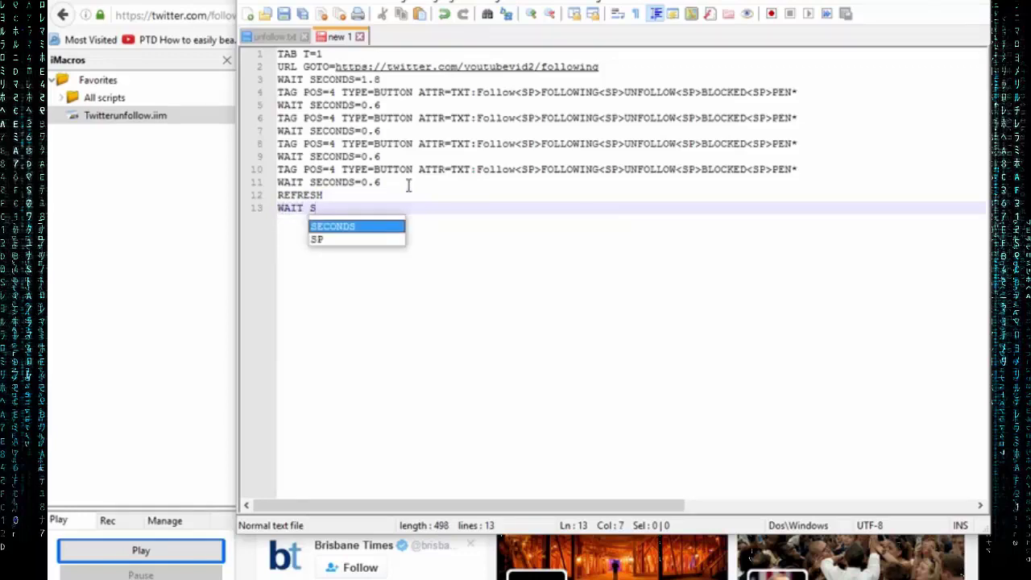
type("EC")
key("BackSpace")
key("BackSpace")
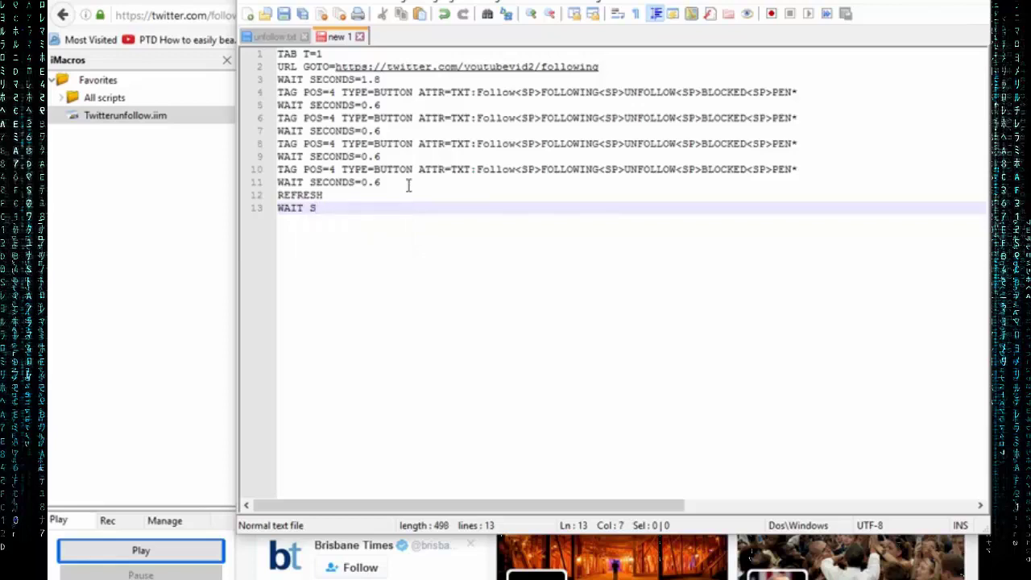
type("ECOND")
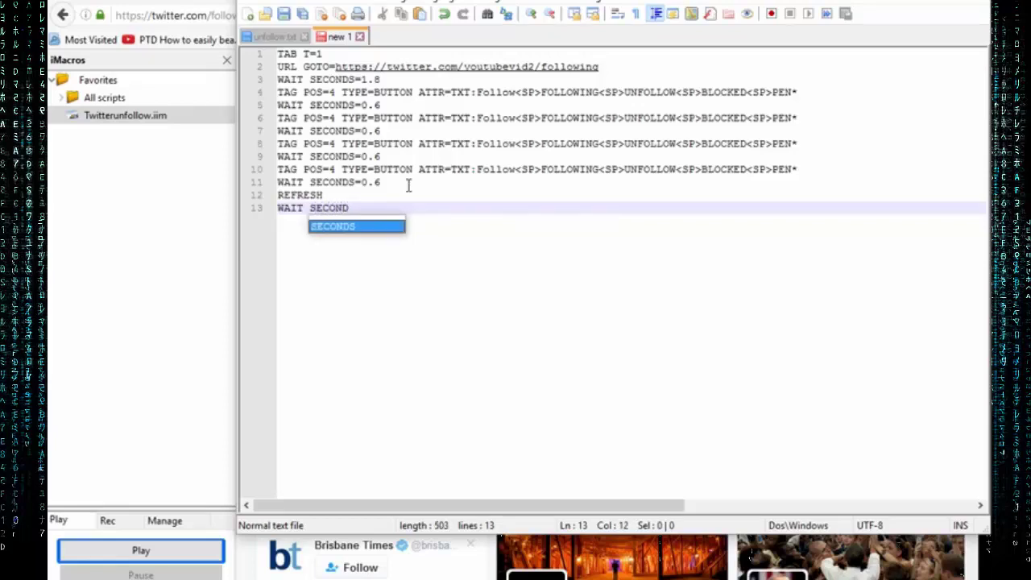
type("S ")
type("=")
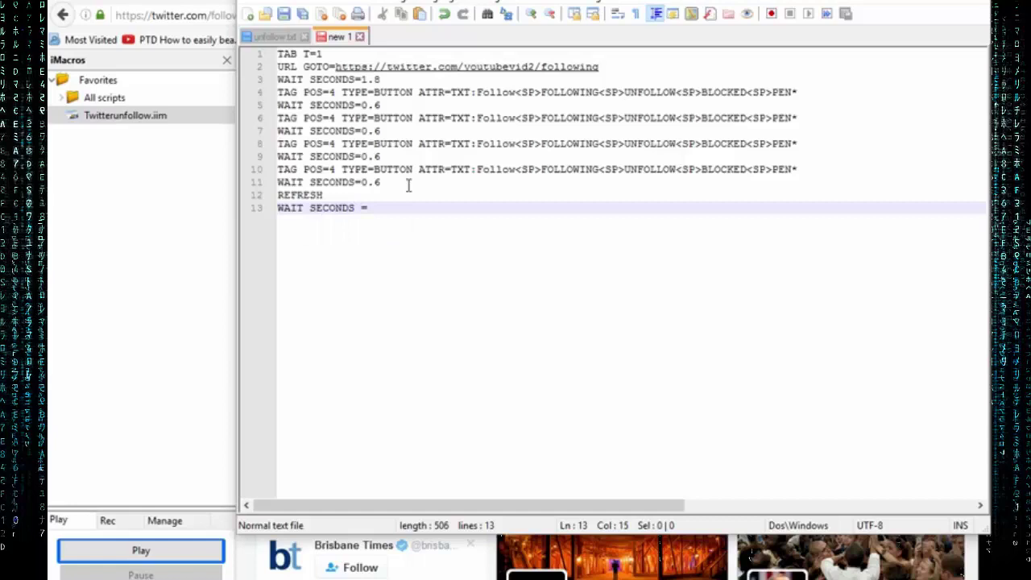
key("BackSpace")
key("BackSpace")
type("=")
type("2")
key("Return")
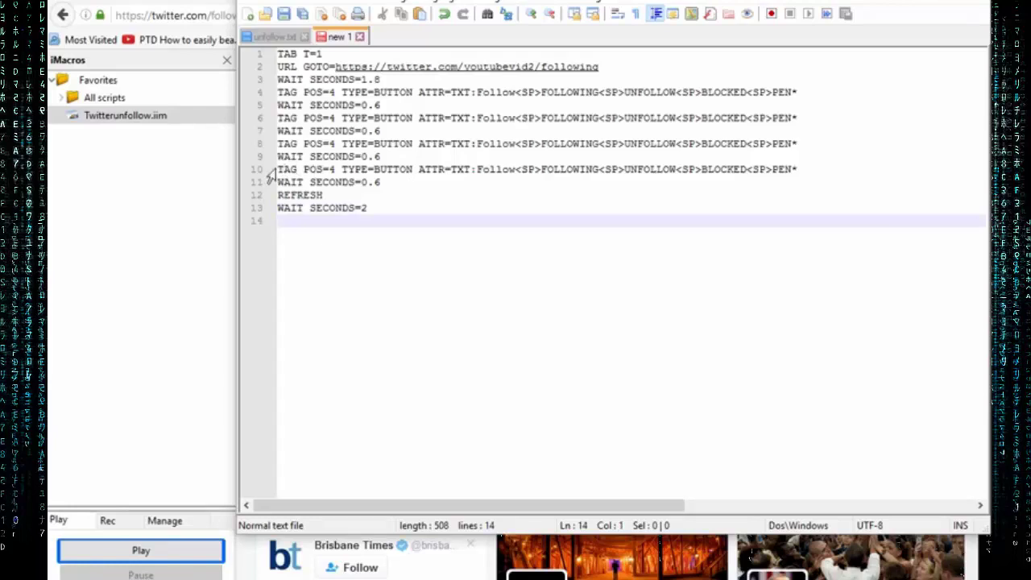
Step: Paste four more button-press/wait pairs after the 2-second wait
left_click_drag(277, 170, 381, 183)
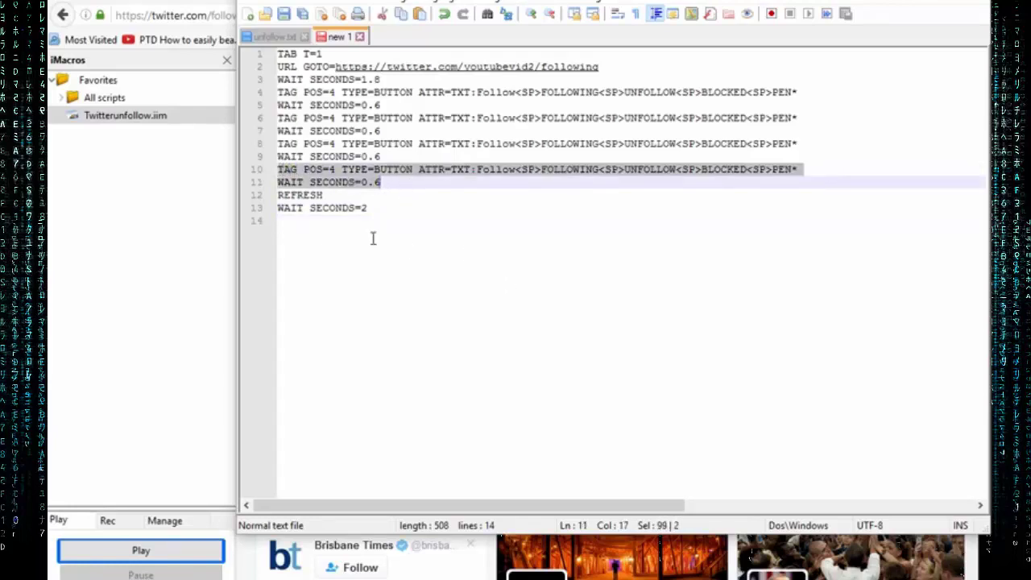
left_click(375, 209)
key("Return")
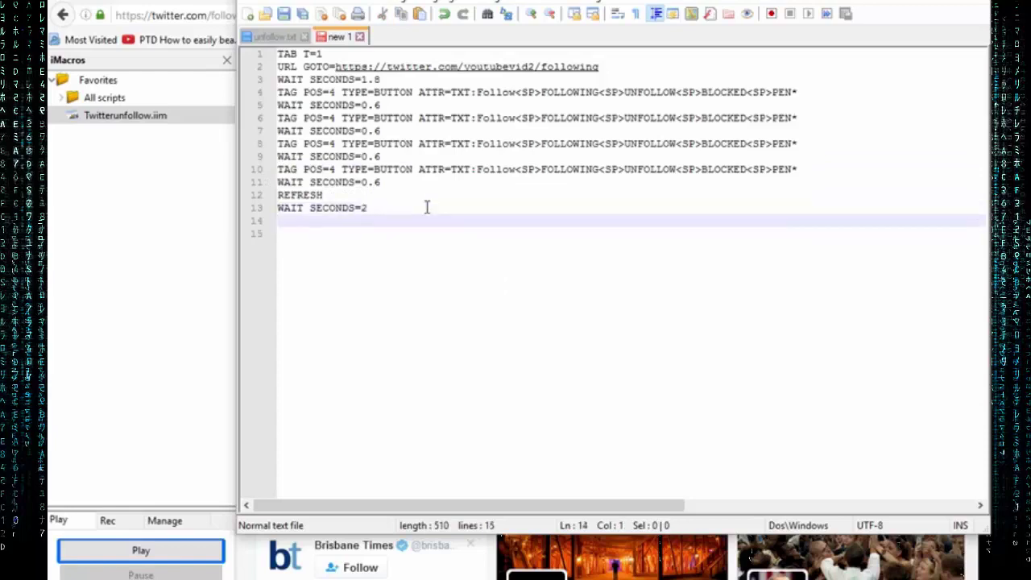
key("ctrl+v")
key("Return")
key("ctrl+v")
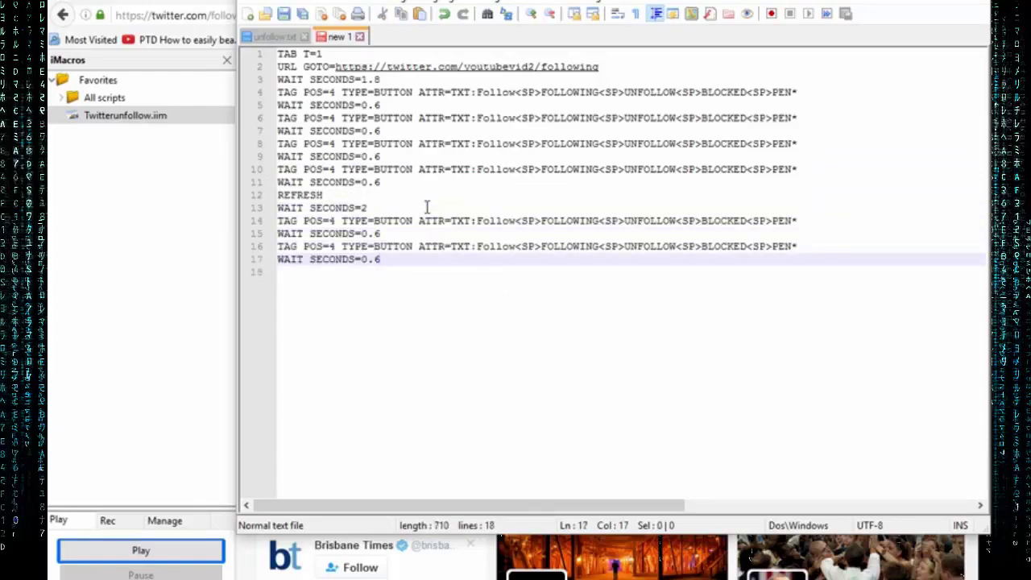
key("Return")
key("ctrl+v")
key("Return")
key("ctrl+v")
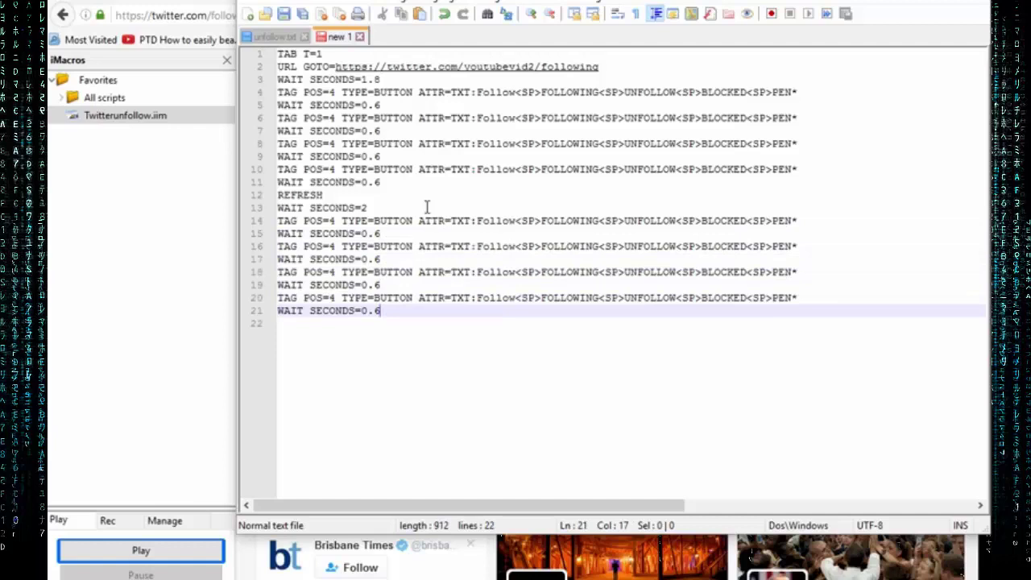
Step: Add a closing REFRESH line after the final 0.6-second wait
key("Return")
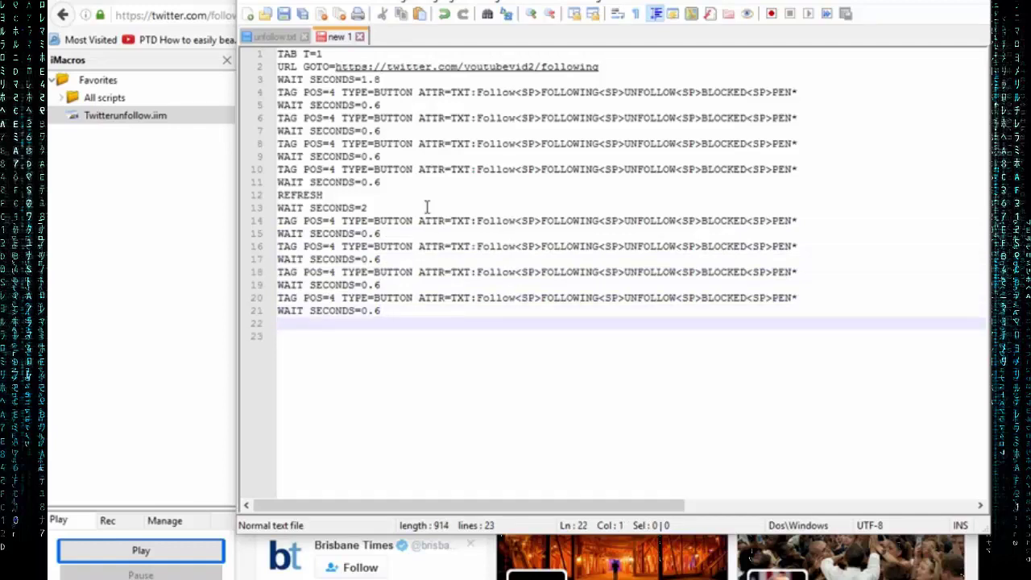
type("WA")
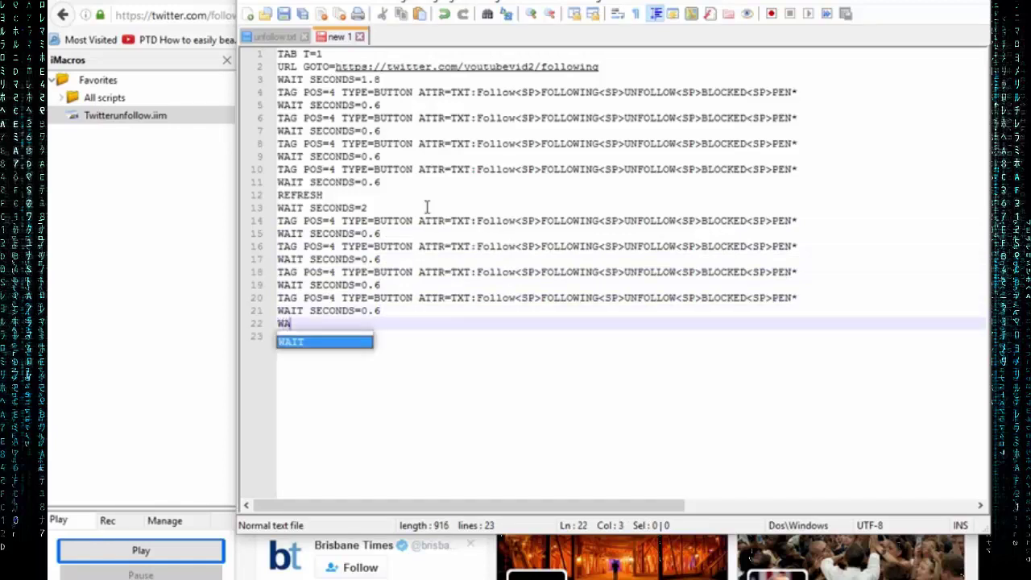
type("IT")
key("BackSpace")
key("BackSpace")
key("BackSpace")
key("BackSpace")
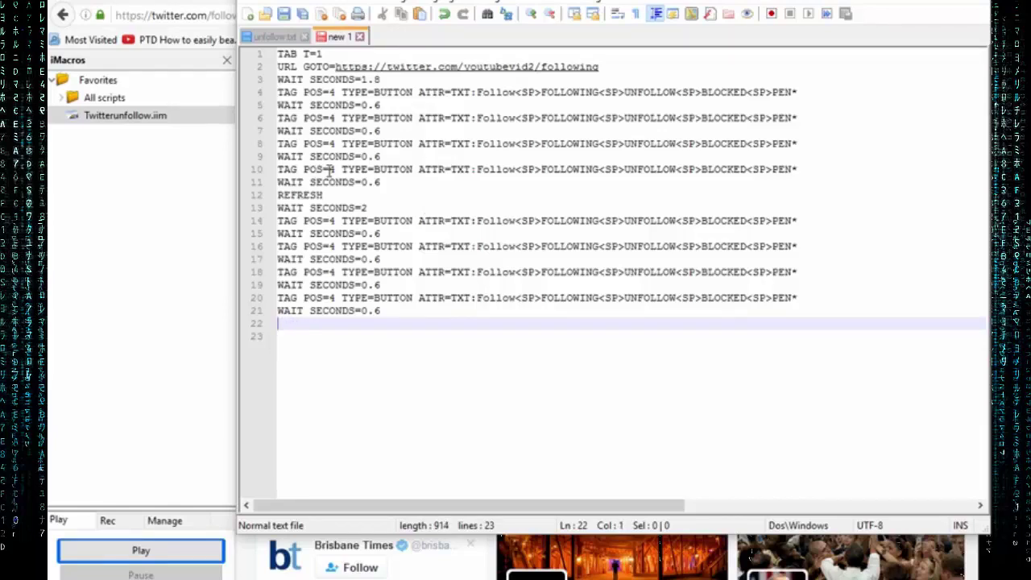
double_click(385, 311)
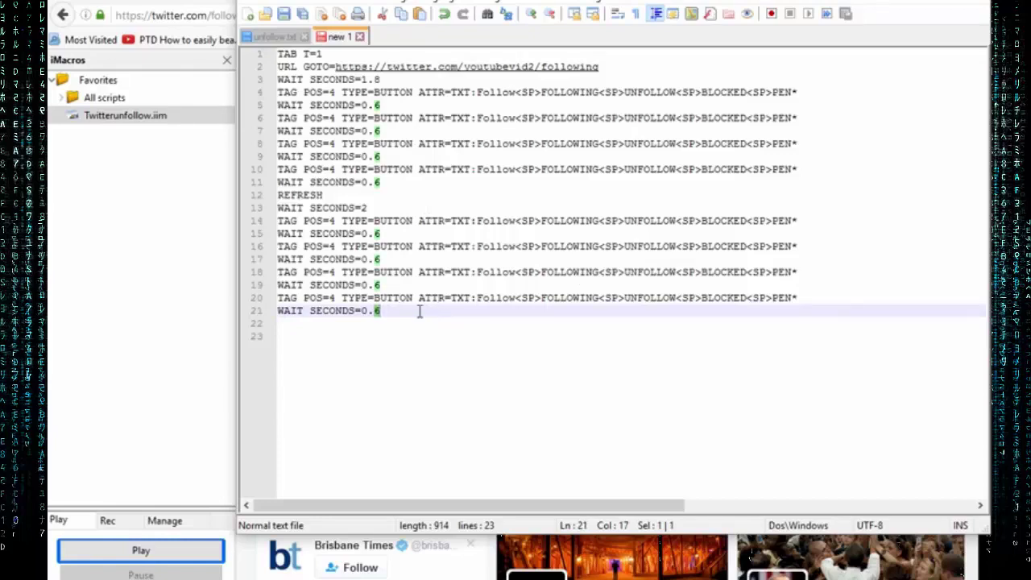
left_click(419, 311)
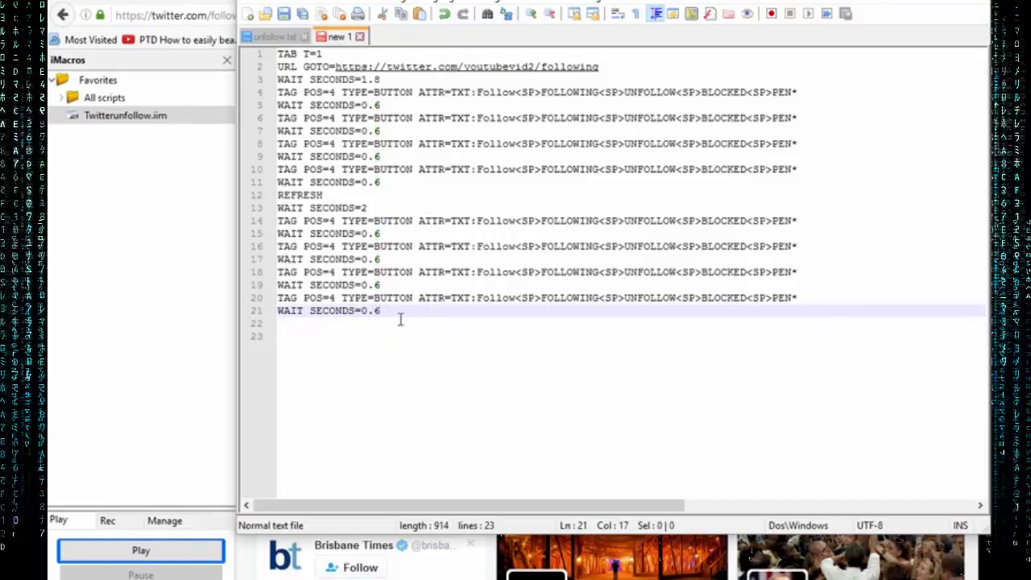
key("Return")
type("R")
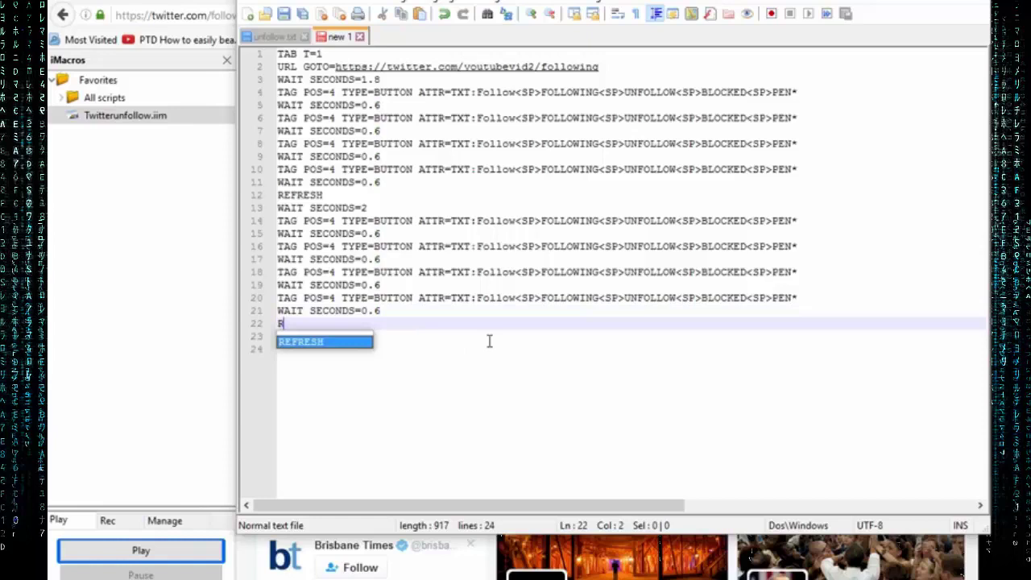
type("EFRESH")
Step: Change the first batch's TAG POS values from 4 to 5, 7 and 6
left_click(335, 121)
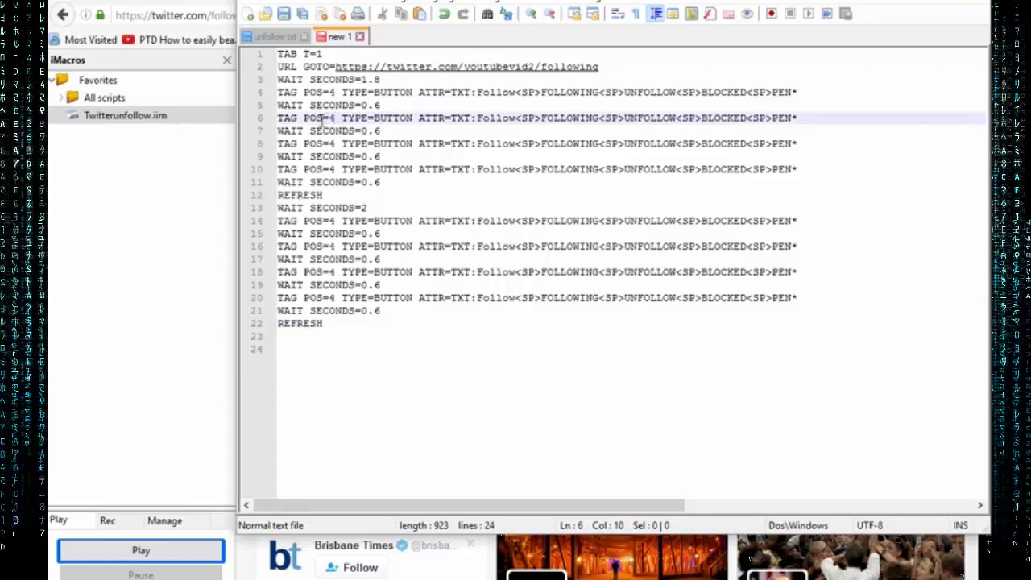
key("BackSpace")
type("5")
key("Down")
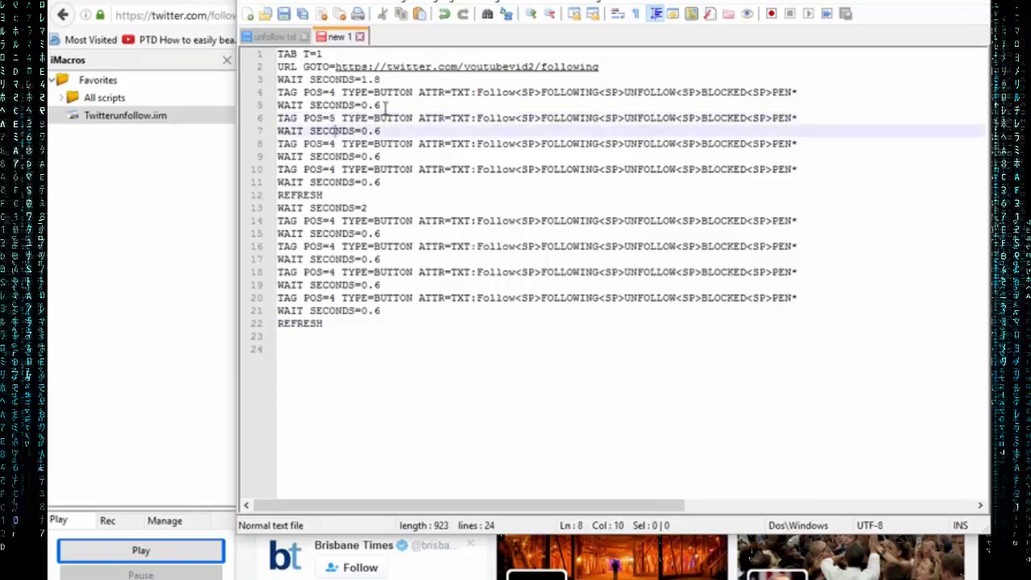
key("Down")
key("BackSpace")
type("7")
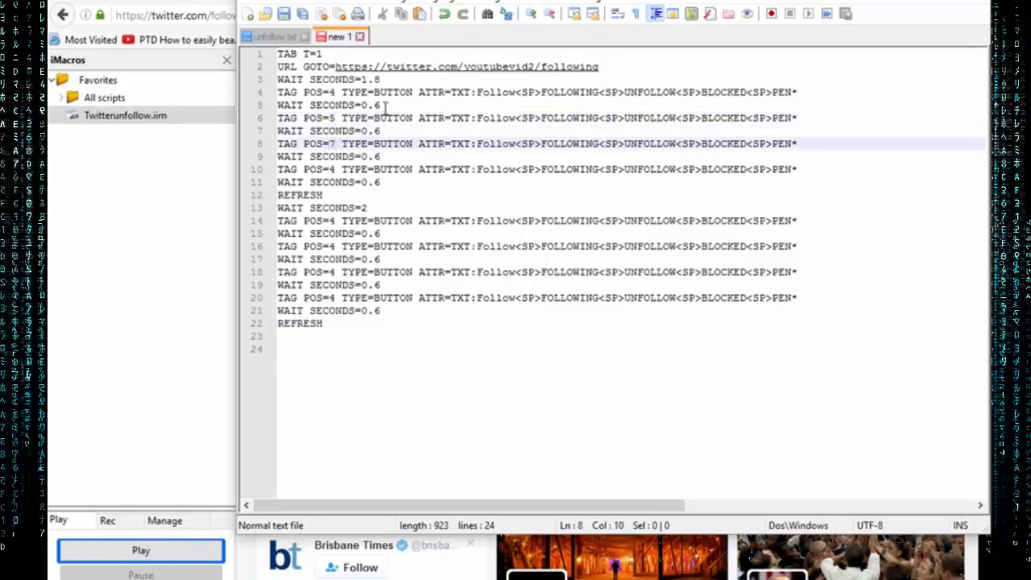
key("Down")
key("Down")
key("BackSpace")
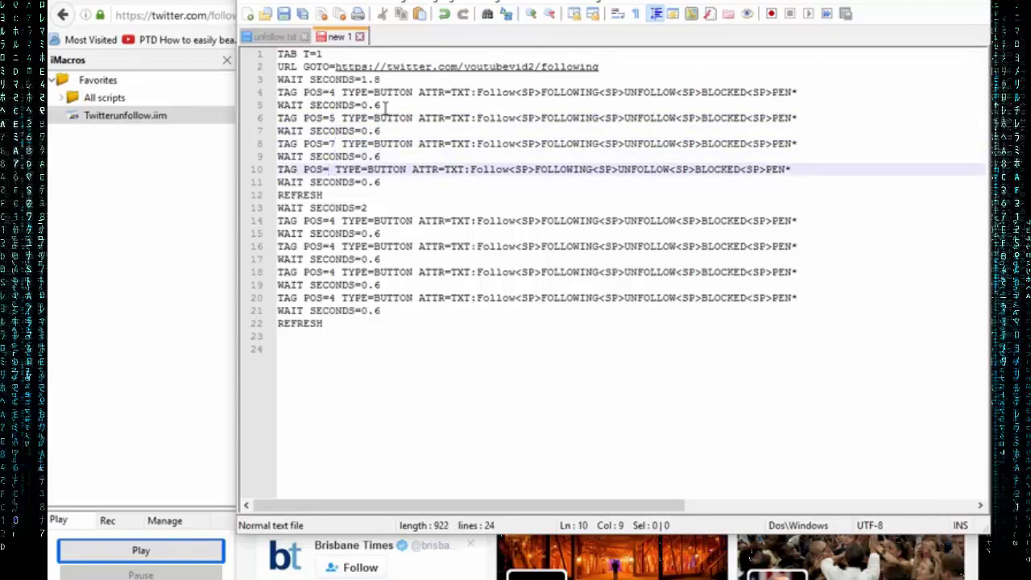
type("6")
Step: Change the second batch's TAG POS values to 1, 2, 7 and 6
key("Down")
key("Down")
key("Down")
key("Down")
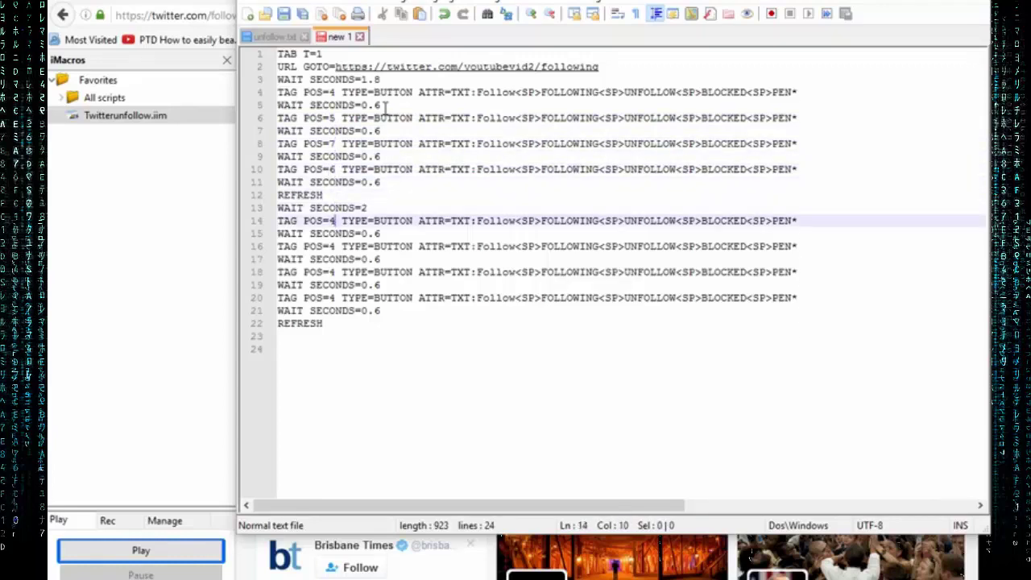
key("BackSpace")
type("1")
key("Down")
key("Down")
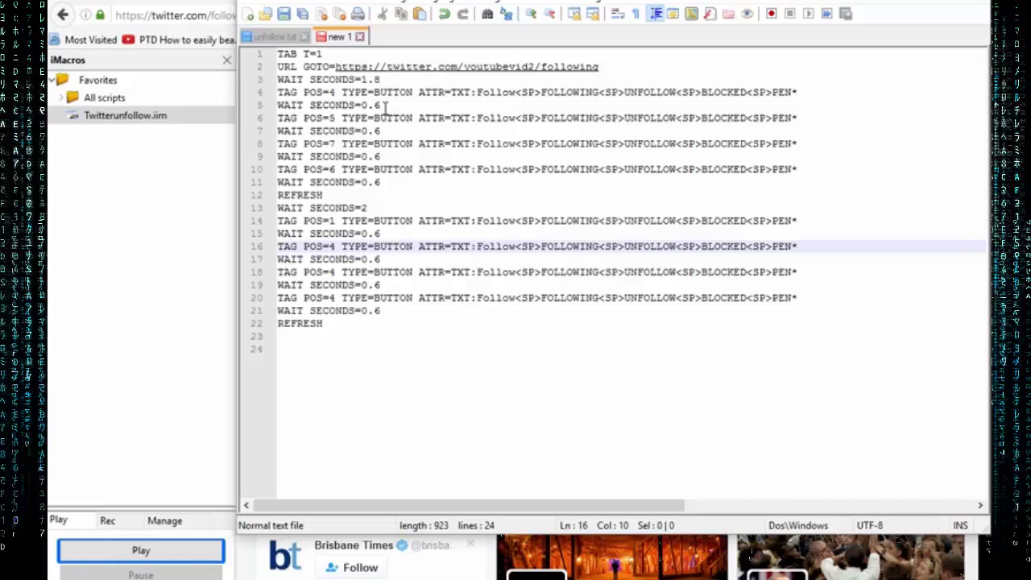
key("BackSpace")
type("2")
key("Down")
key("Down")
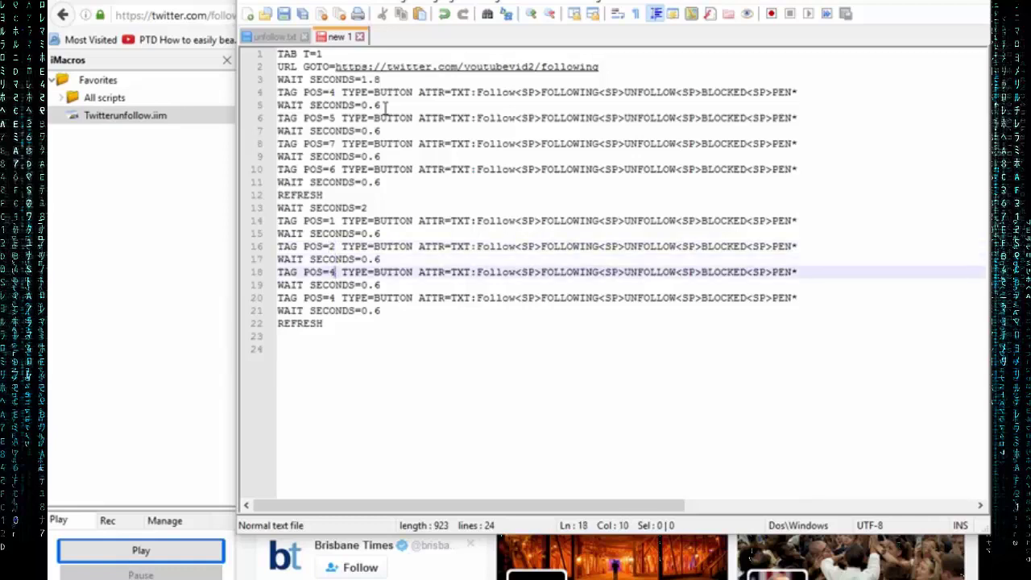
key("BackSpace")
type("7")
key("Down")
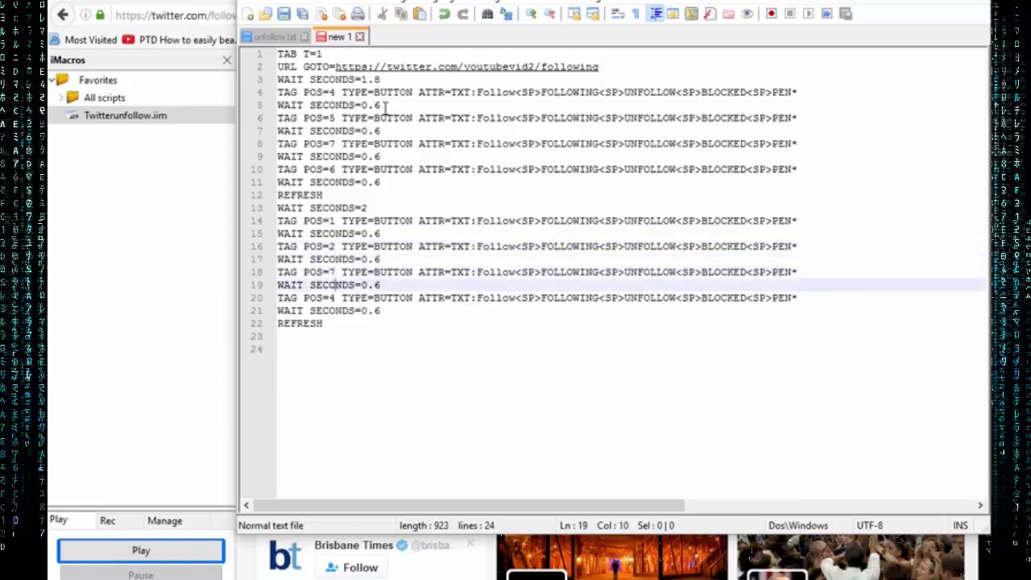
key("Down")
key("BackSpace")
type("6")
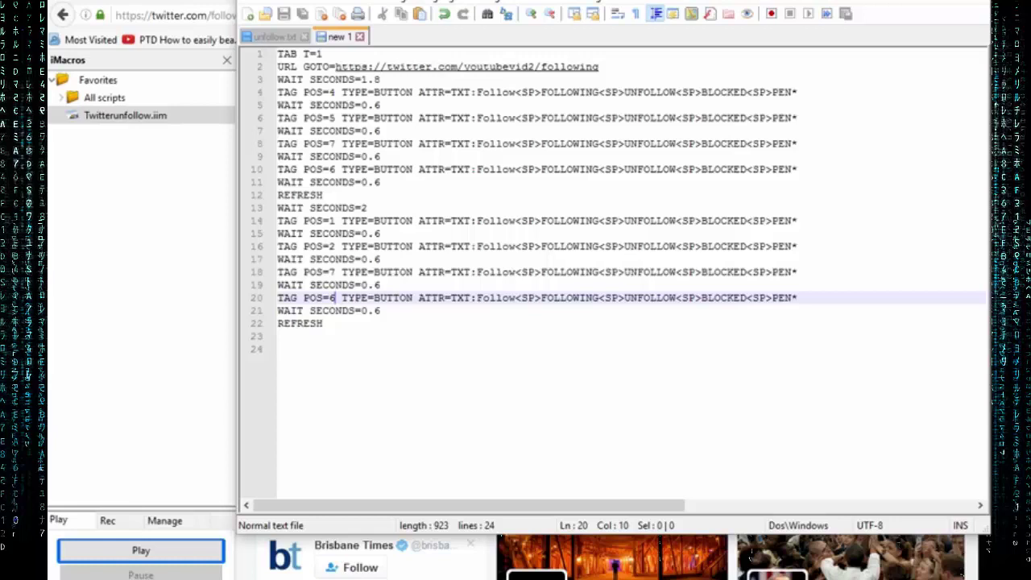
Step: Check the iMacros macros folder path in Settings, then cancel without changes
key("alt+Tab")
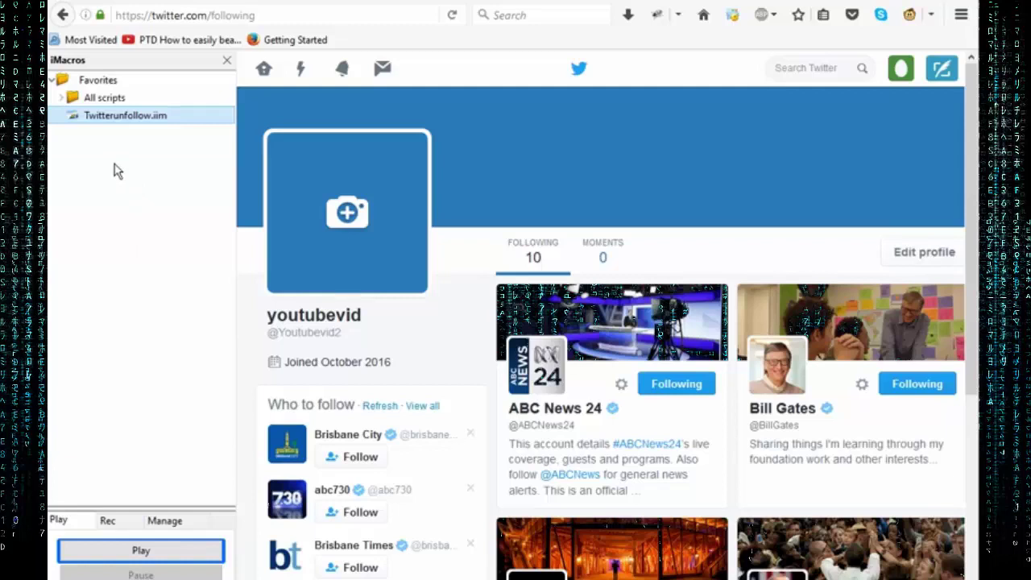
left_click(162, 521)
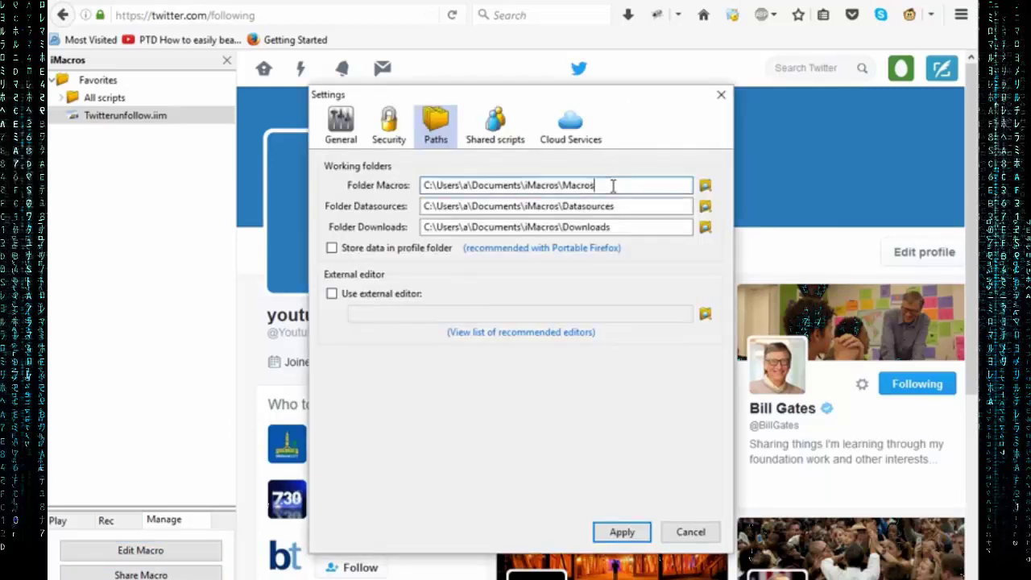
left_click_drag(612, 186, 413, 185)
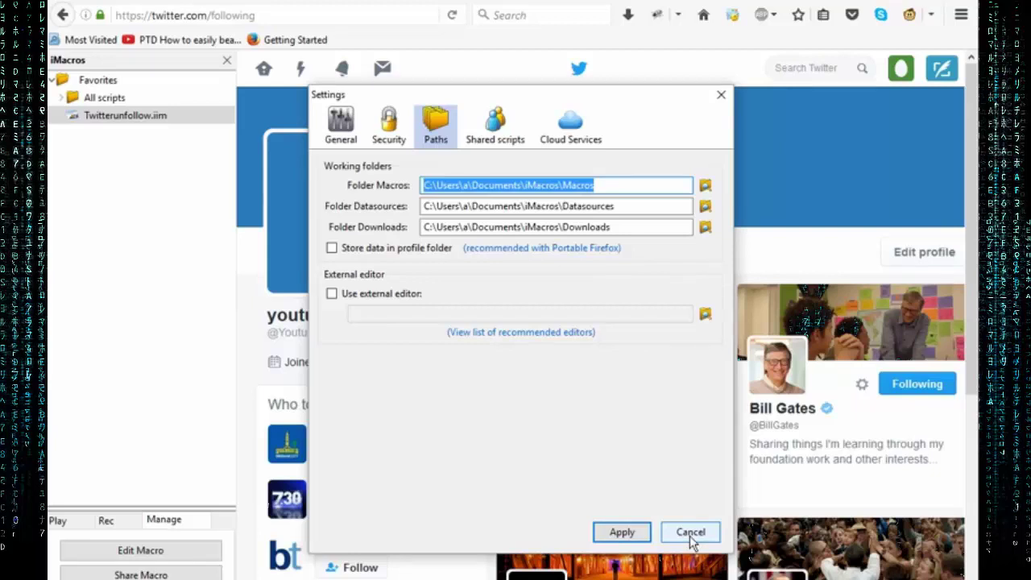
left_click(690, 535)
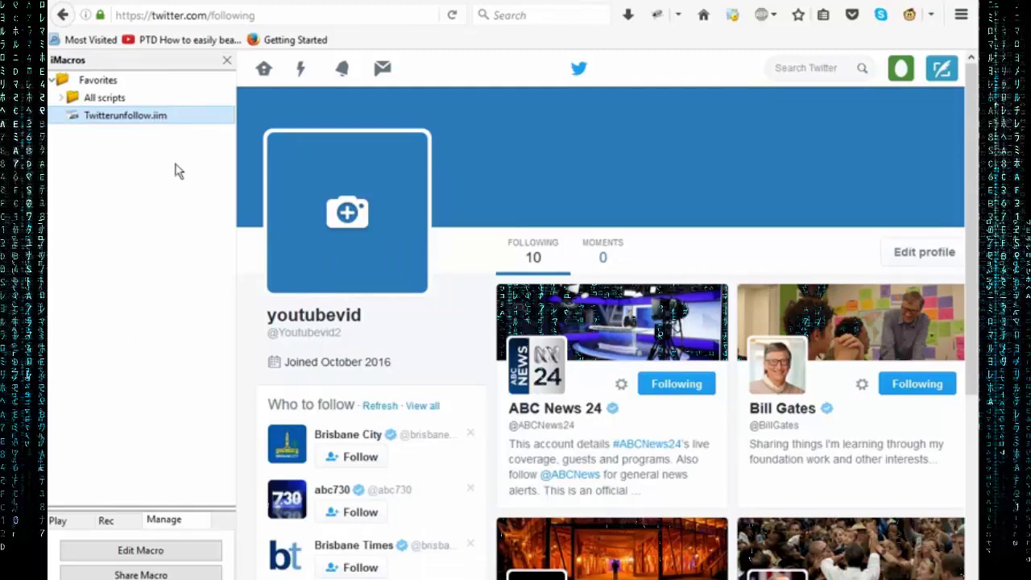
Step: Review Twitterunfollow.iim in the editor, then play it twice, cutting following from 10 to 2
left_click(58, 519)
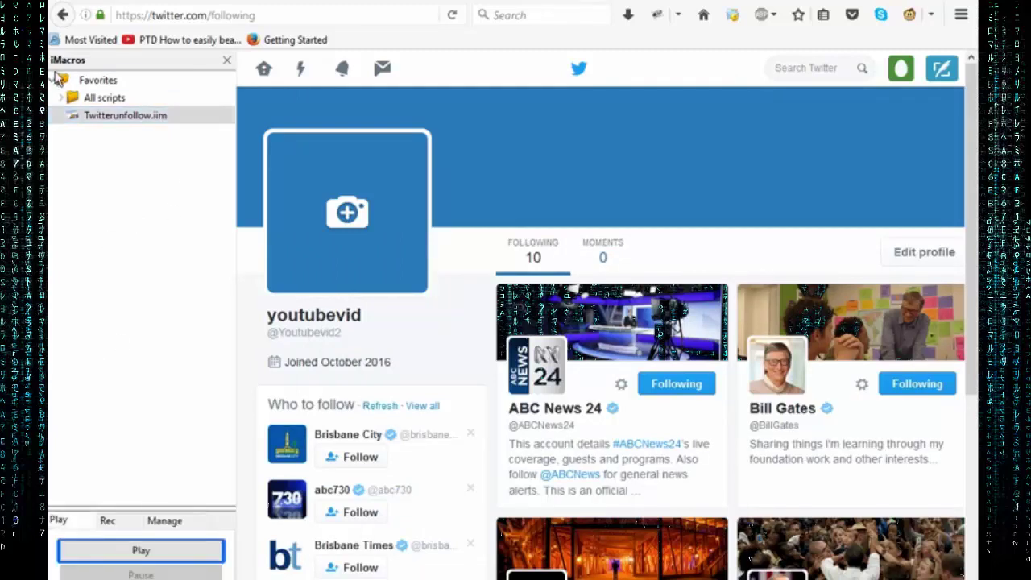
right_click(117, 121)
left_click(162, 146)
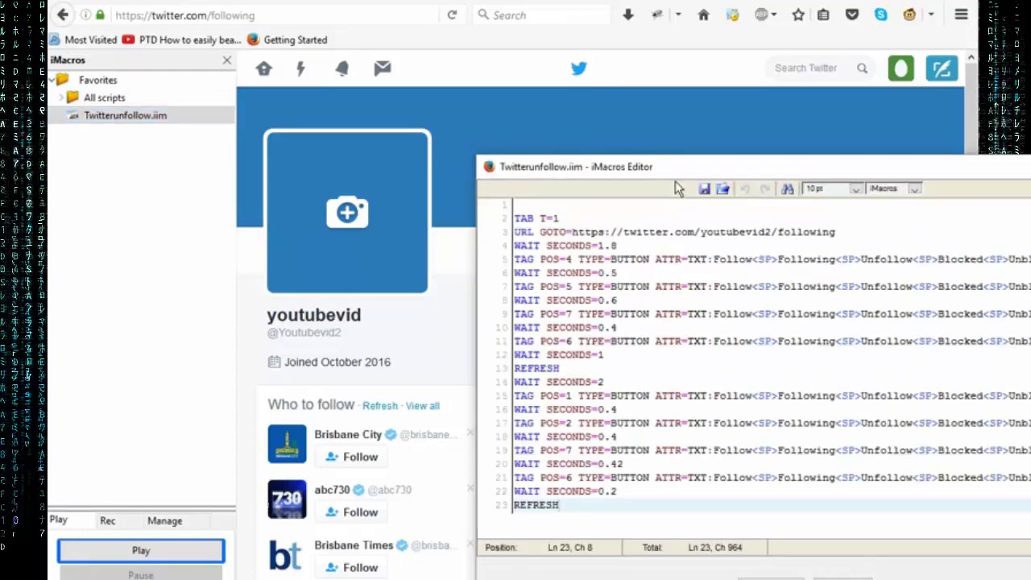
left_click_drag(604, 232, 777, 527)
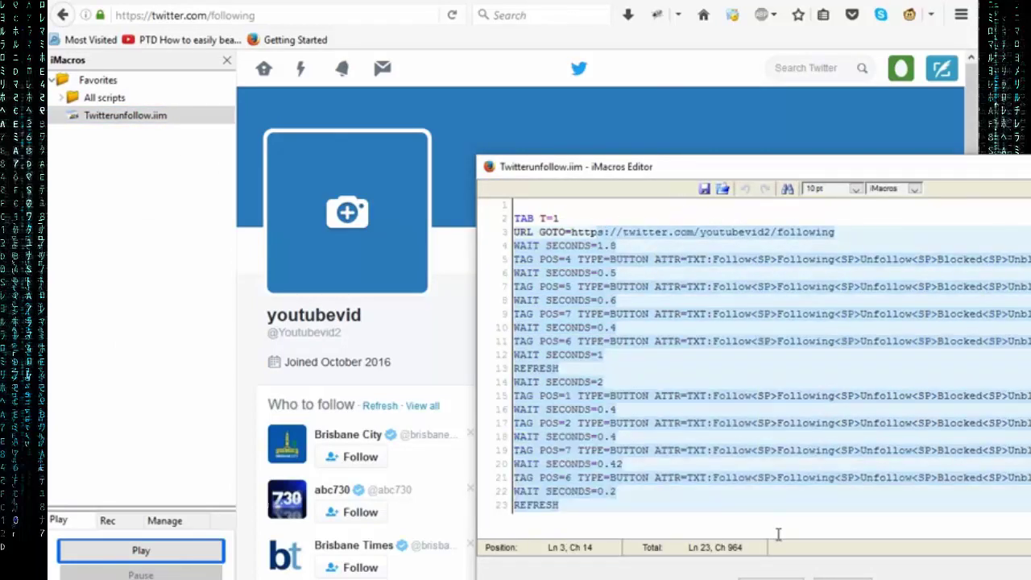
key("alt+F4")
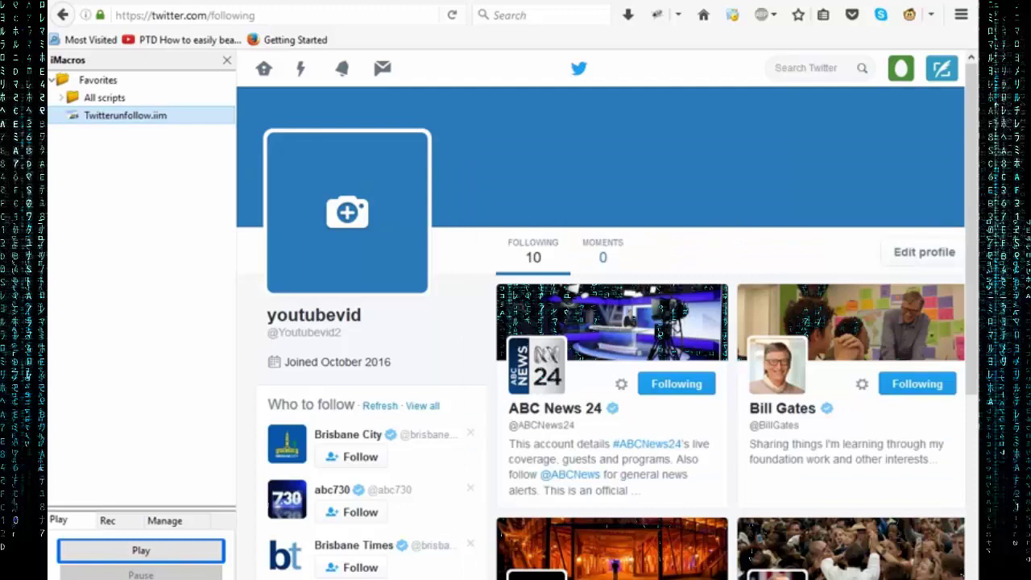
double_click(201, 115)
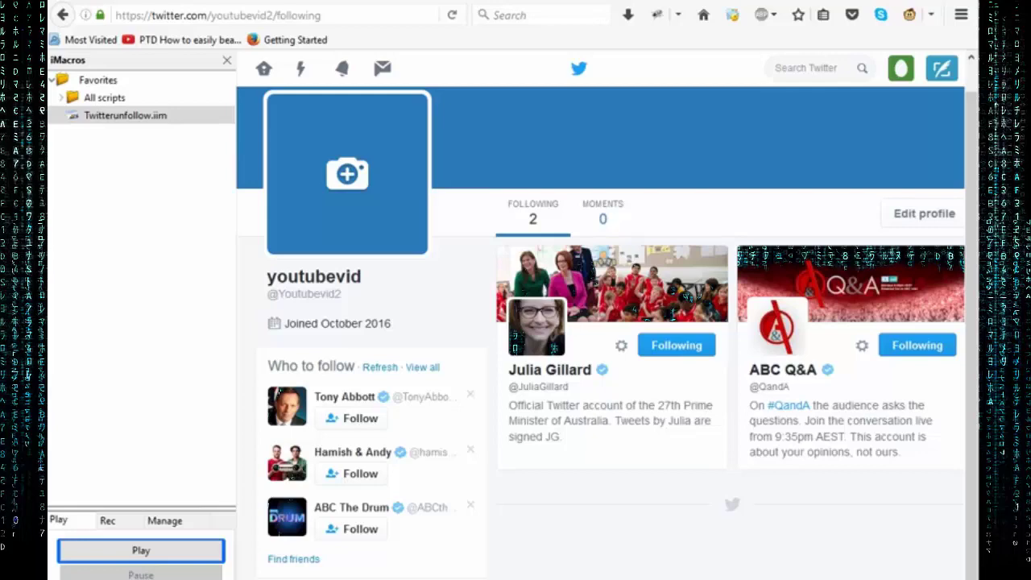
left_click(141, 550)
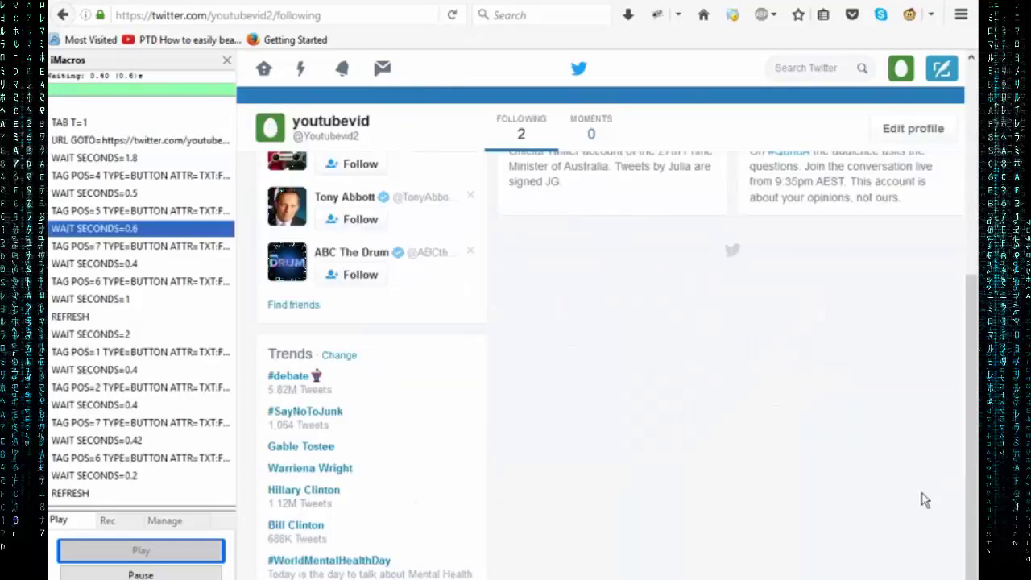